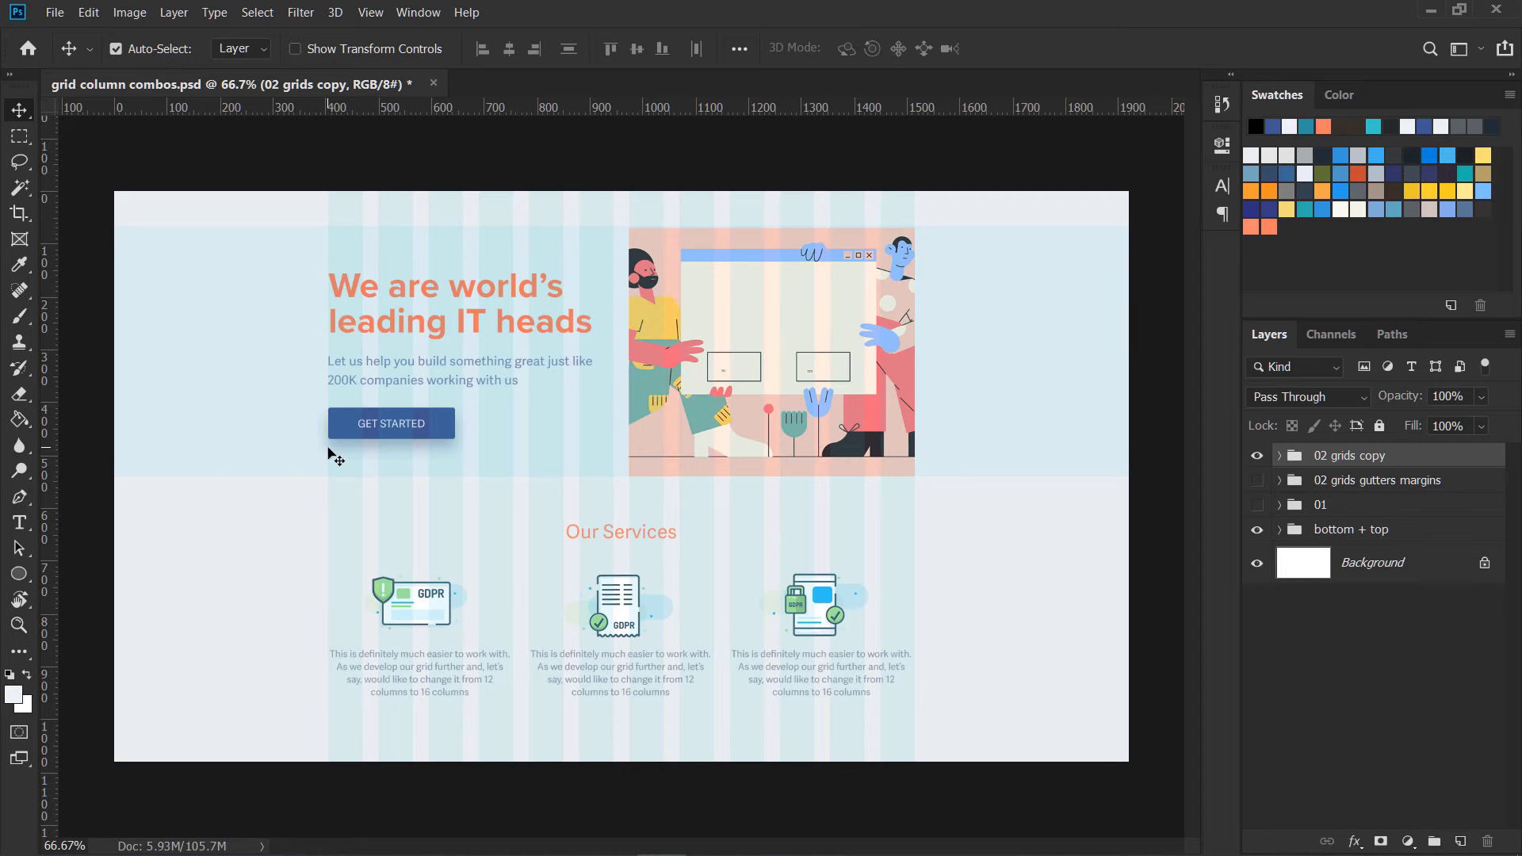
Marquee the hero text half across its columns, check it at actual size, then deselect.
{"action": "key", "text": "m"}
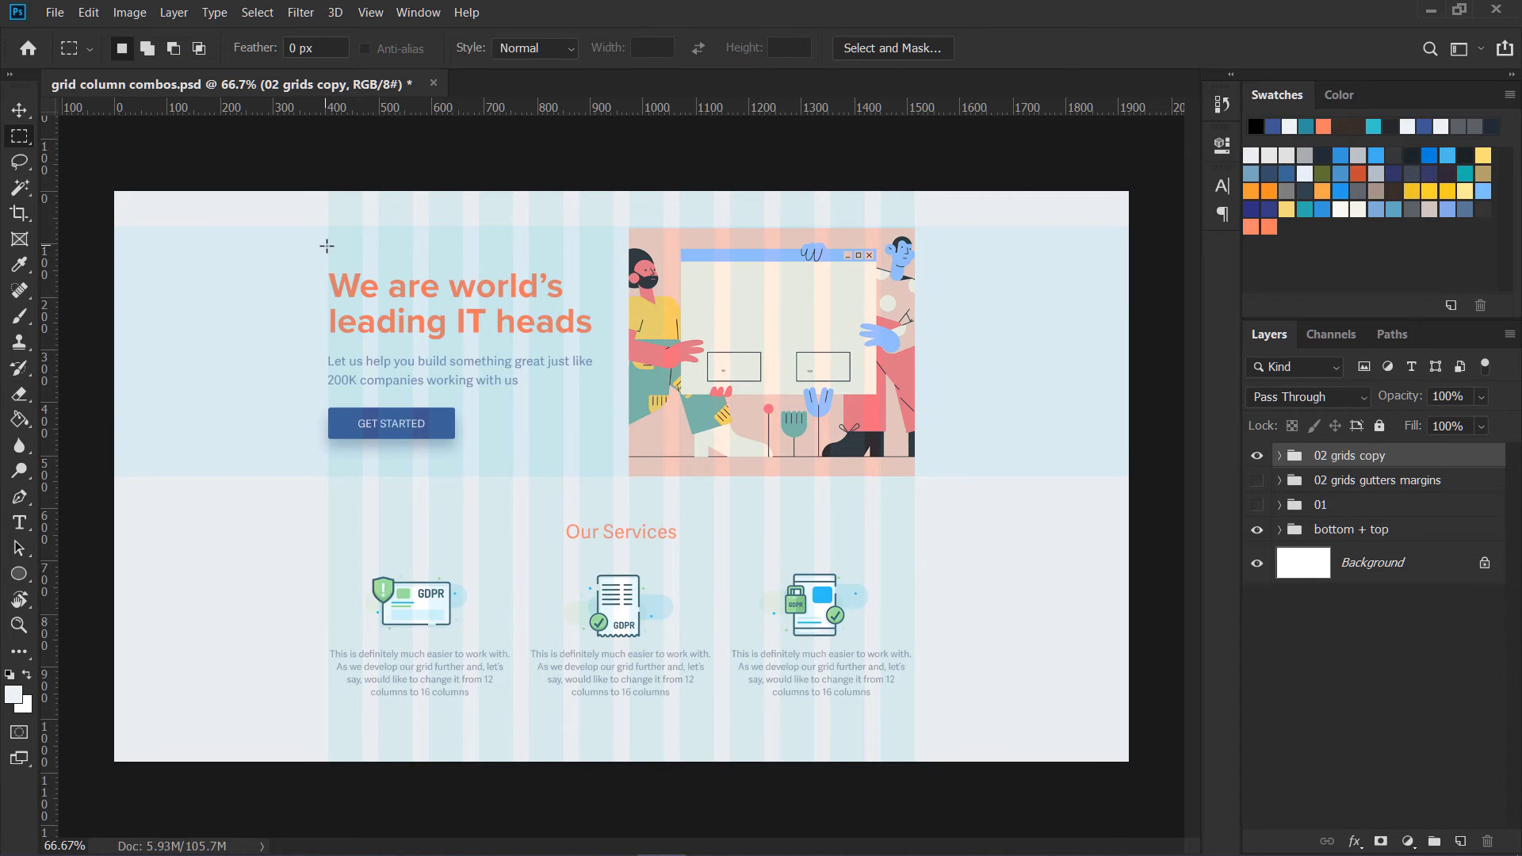
{"action": "left_click_drag", "start_coordinate": [325, 246], "coordinate": [610, 458]}
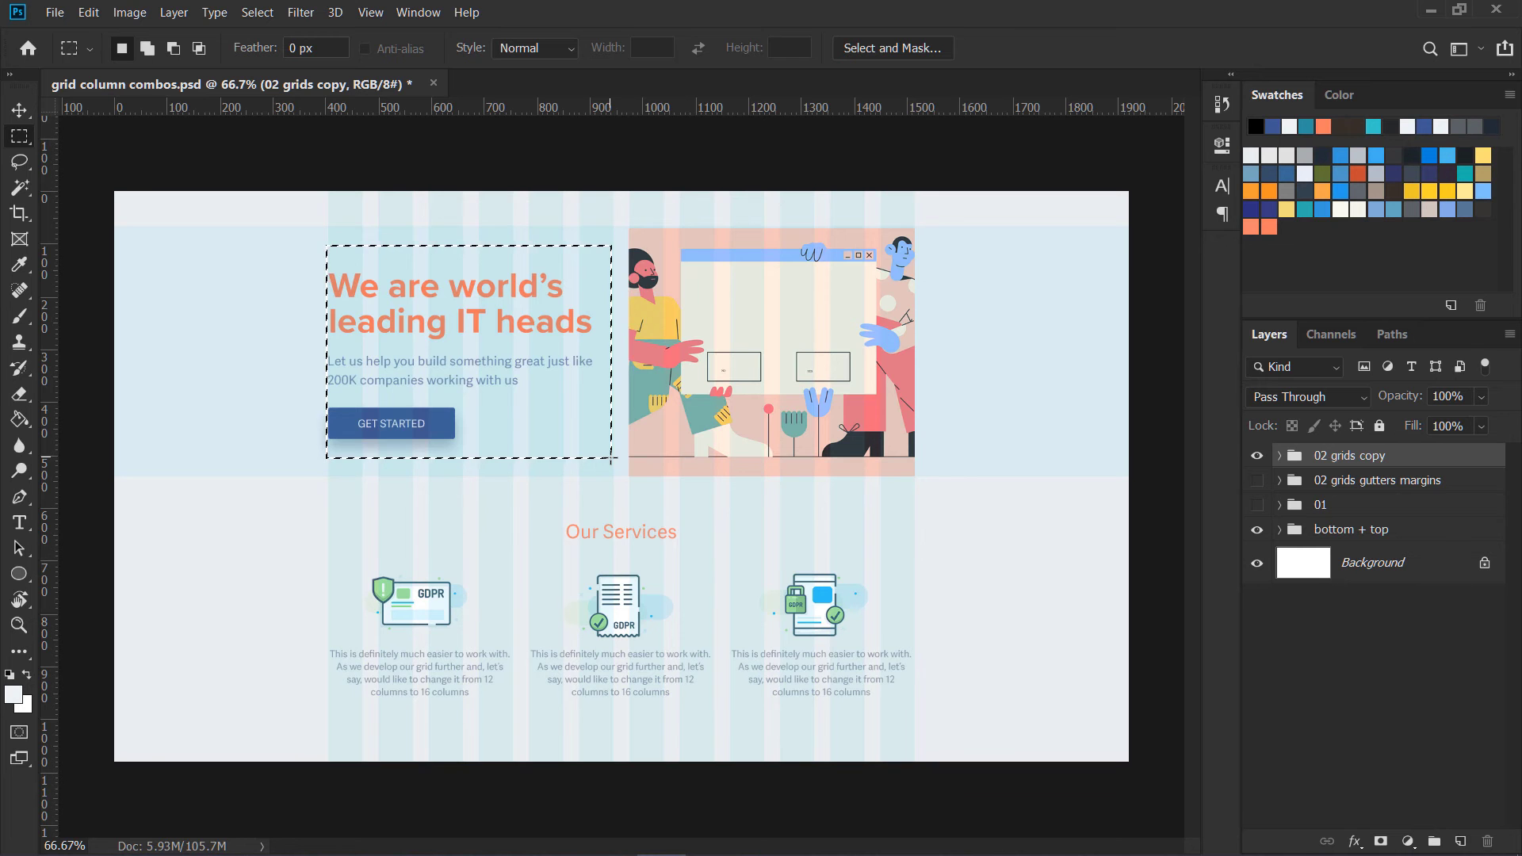
{"action": "key", "text": "ctrl+1"}
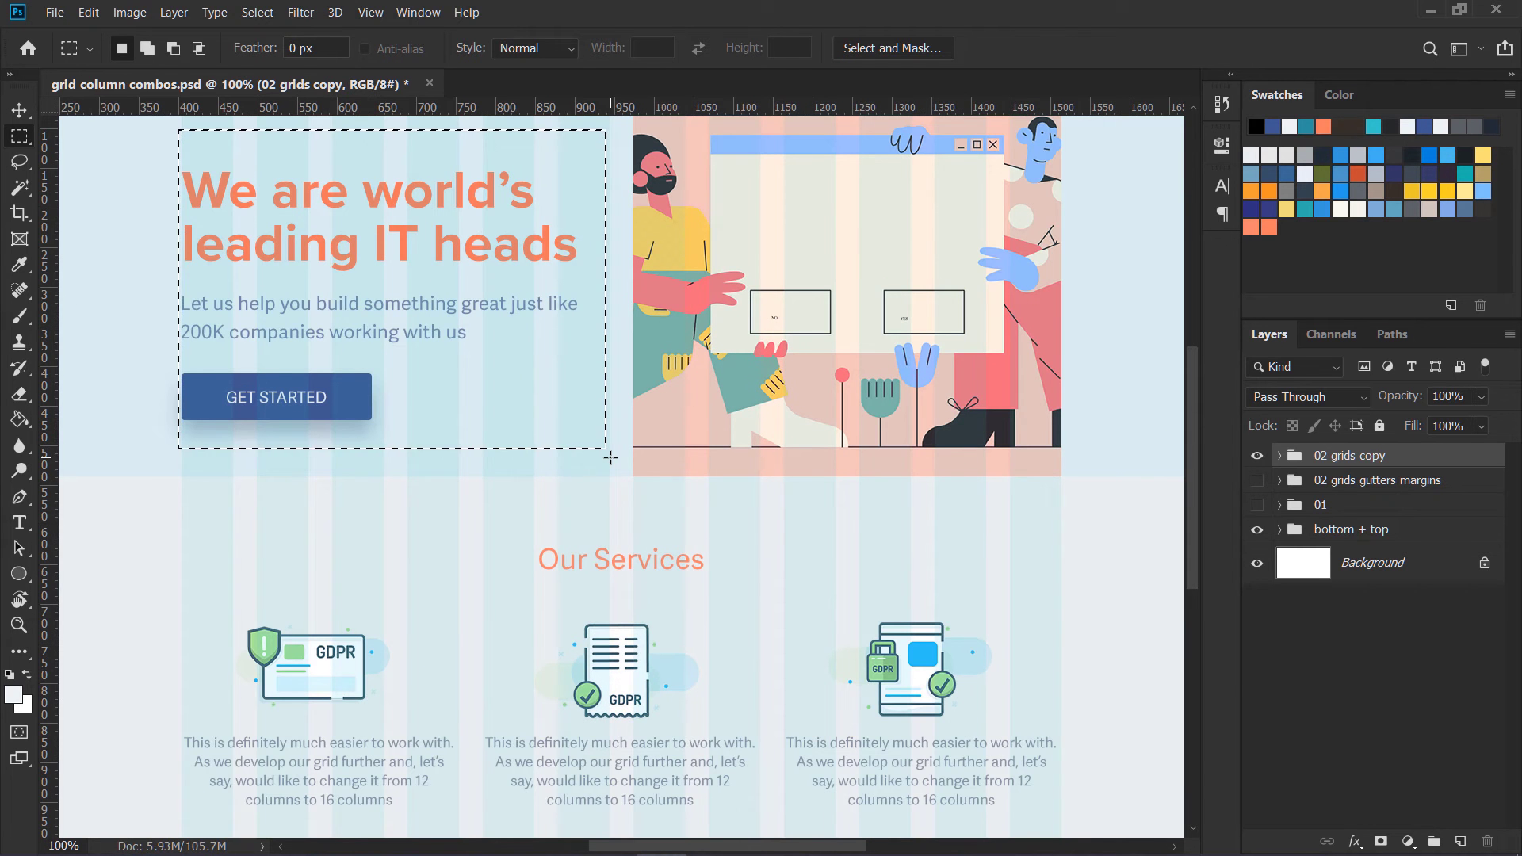
{"action": "left_click_drag", "start_coordinate": [574, 472], "coordinate": [600, 517]}
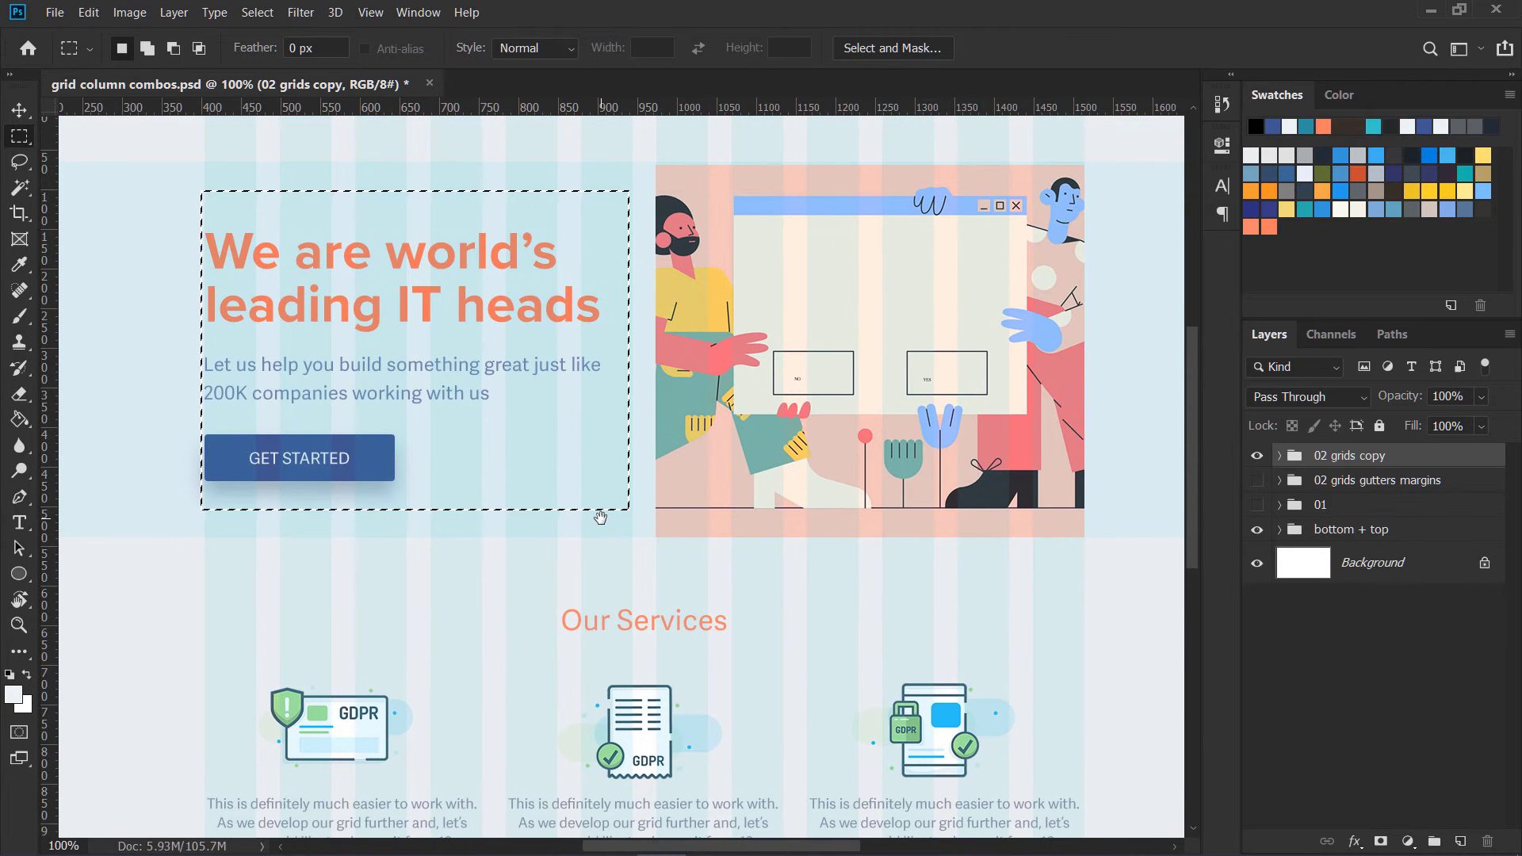
{"action": "key", "text": "ctrl+d"}
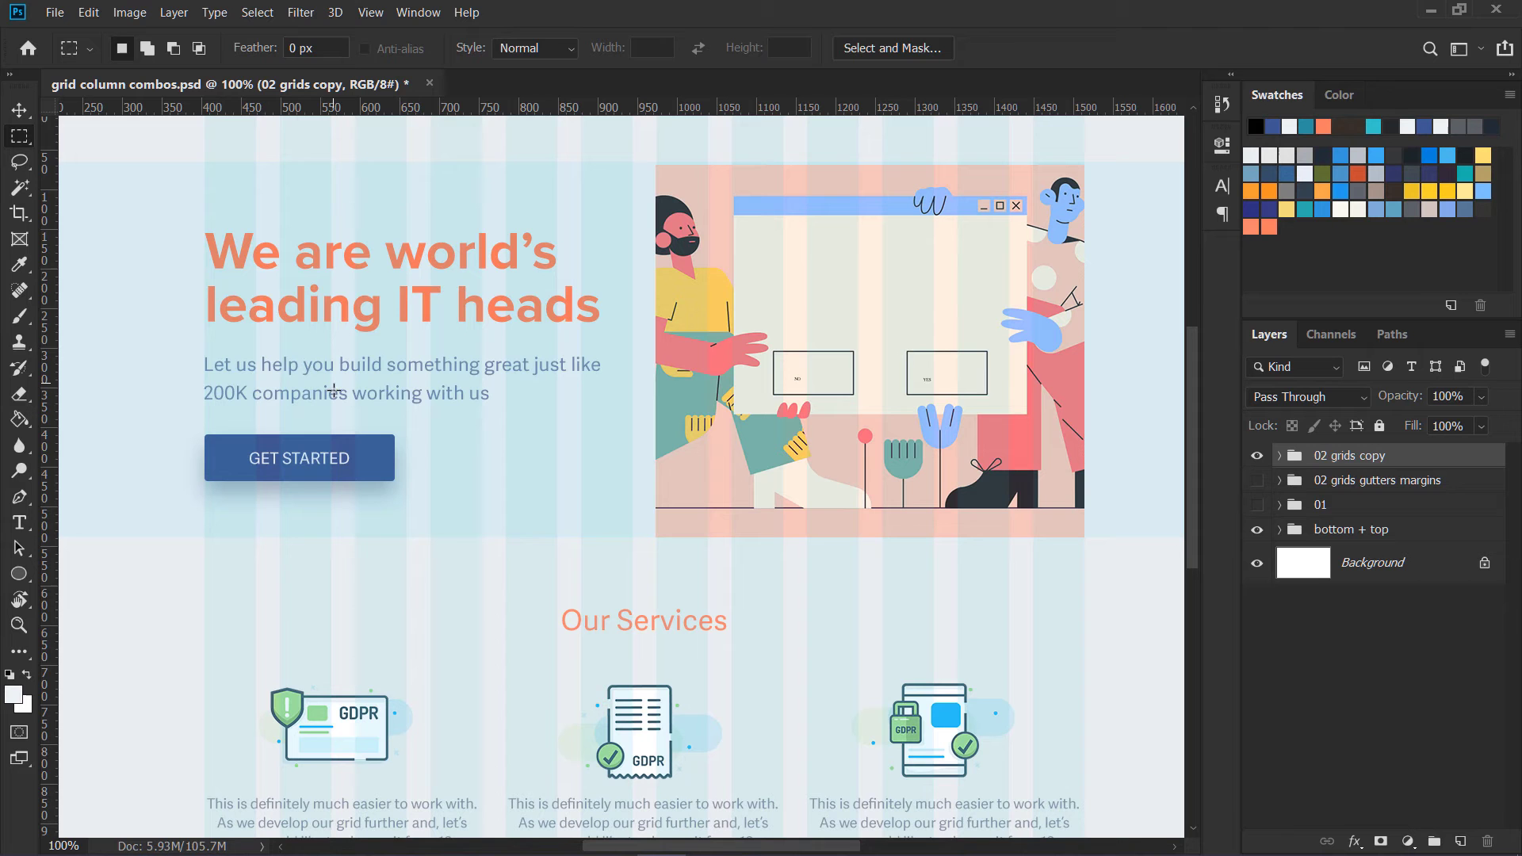
Move the view down to frame the Our Services section.
{"action": "key", "text": "v"}
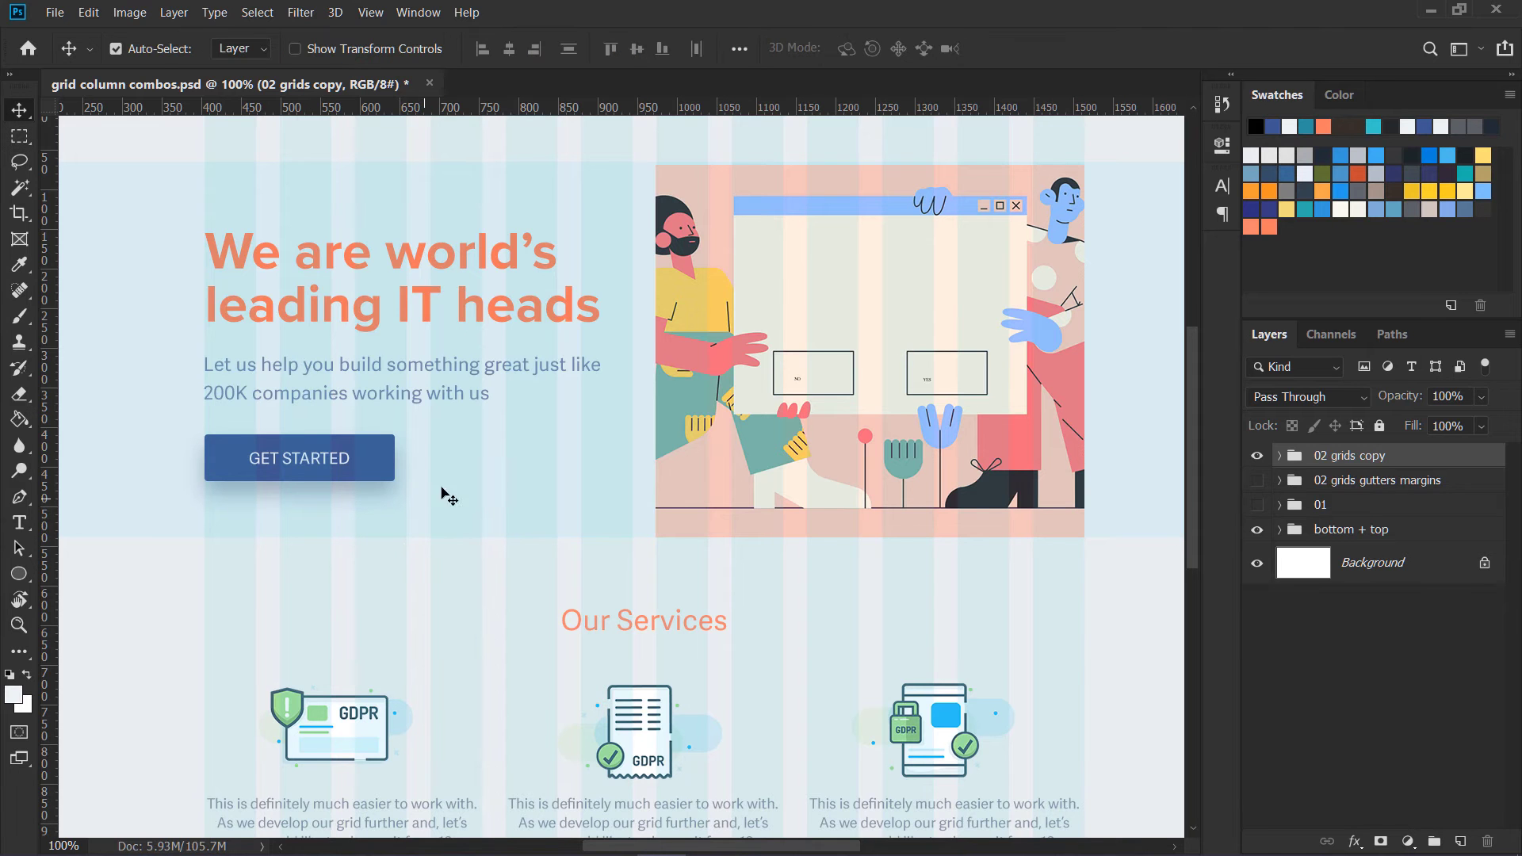
{"action": "left_click_drag", "start_coordinate": [488, 494], "coordinate": [495, 496]}
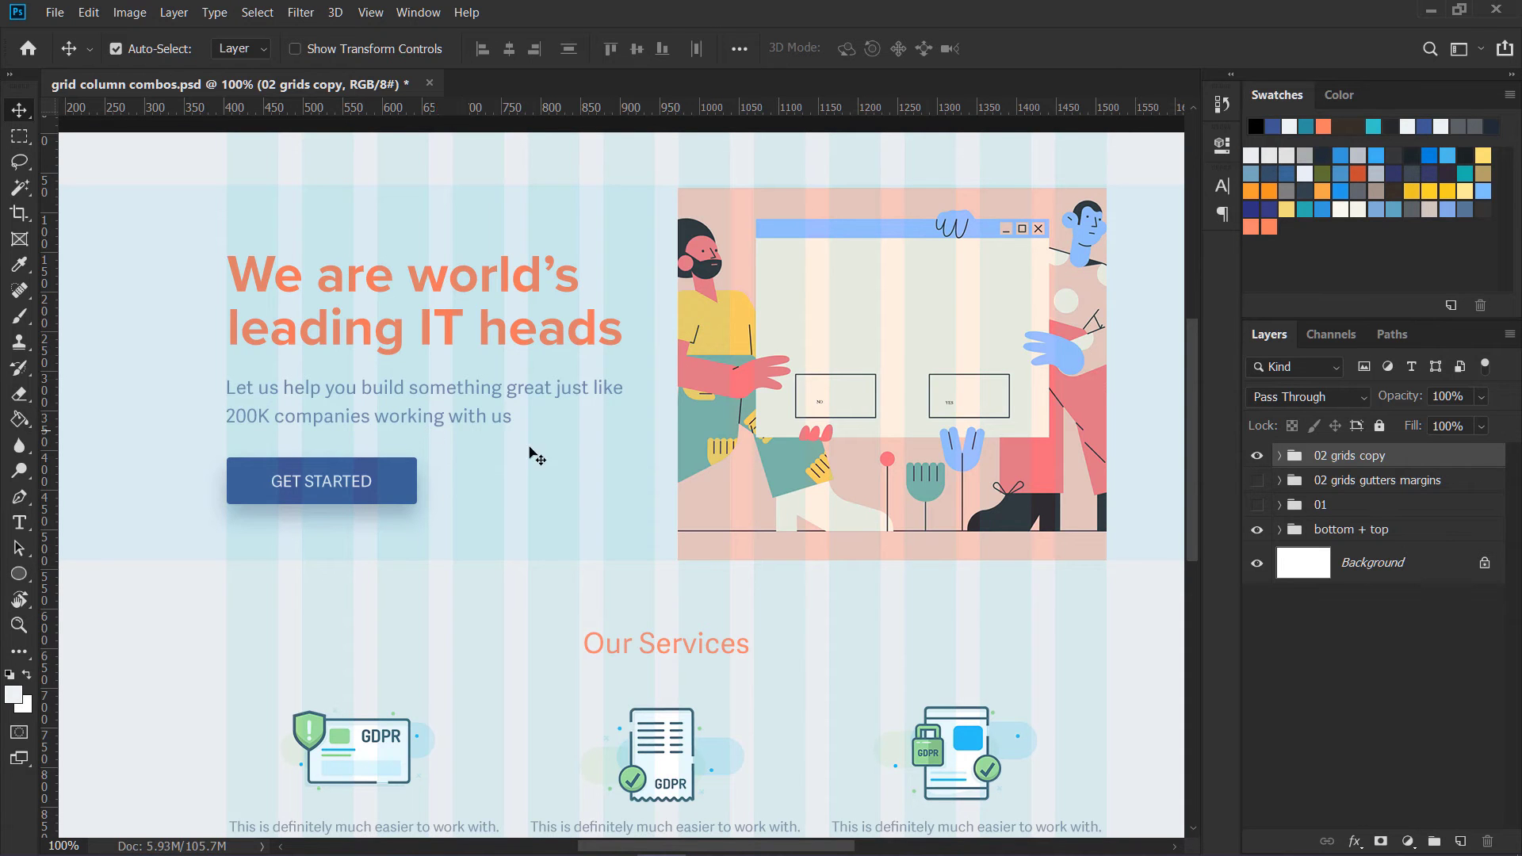
{"action": "left_click_drag", "start_coordinate": [595, 512], "coordinate": [591, 298]}
{"action": "left_click_drag", "start_coordinate": [582, 381], "coordinate": [590, 422]}
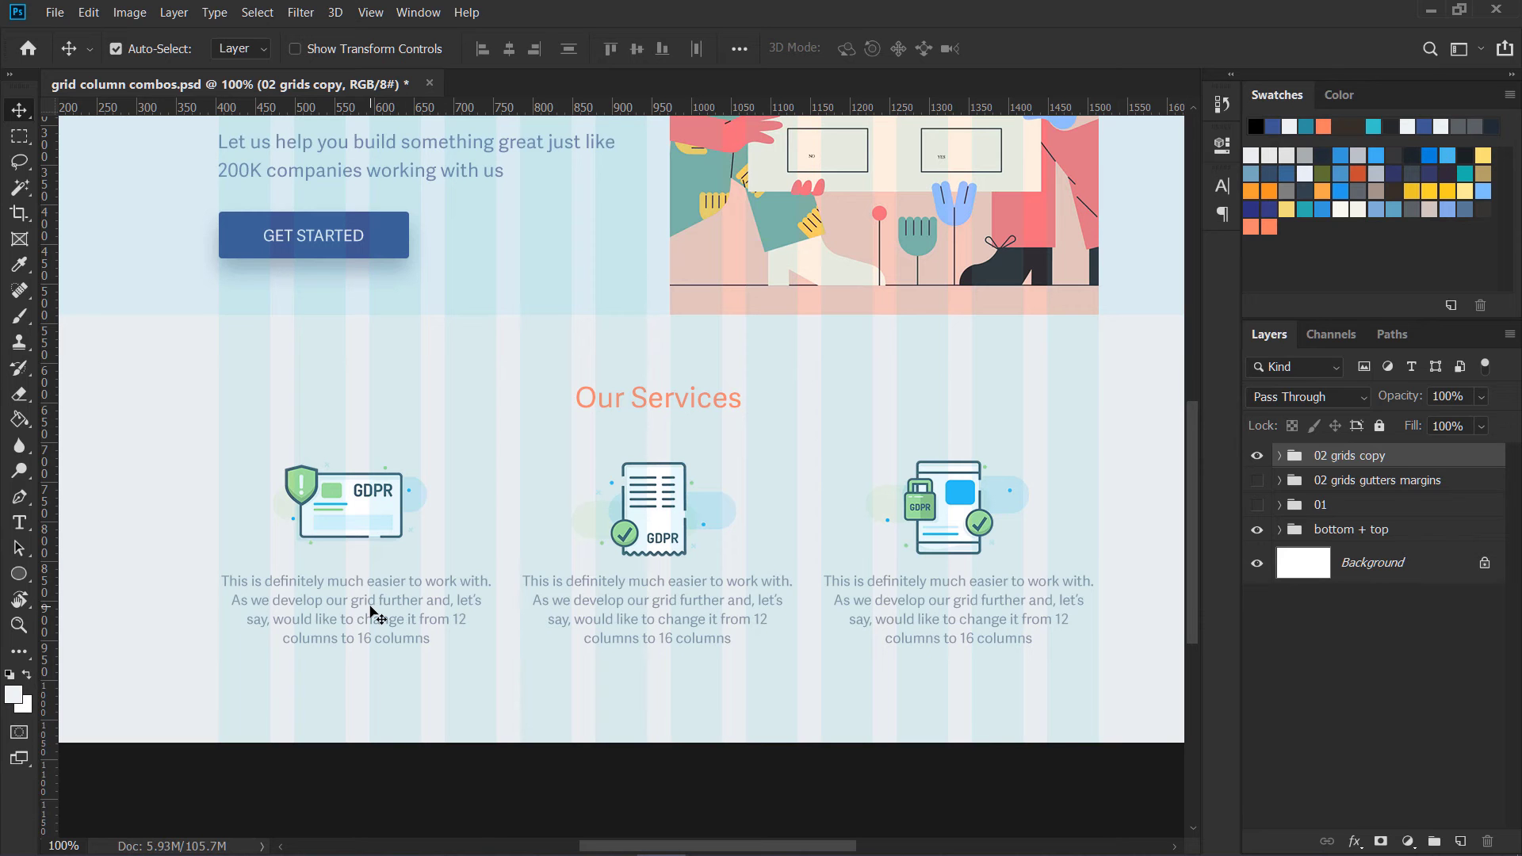
Marquee the three Our Services cards as one combined selection, each spanning its own columns.
{"action": "key", "text": "m"}
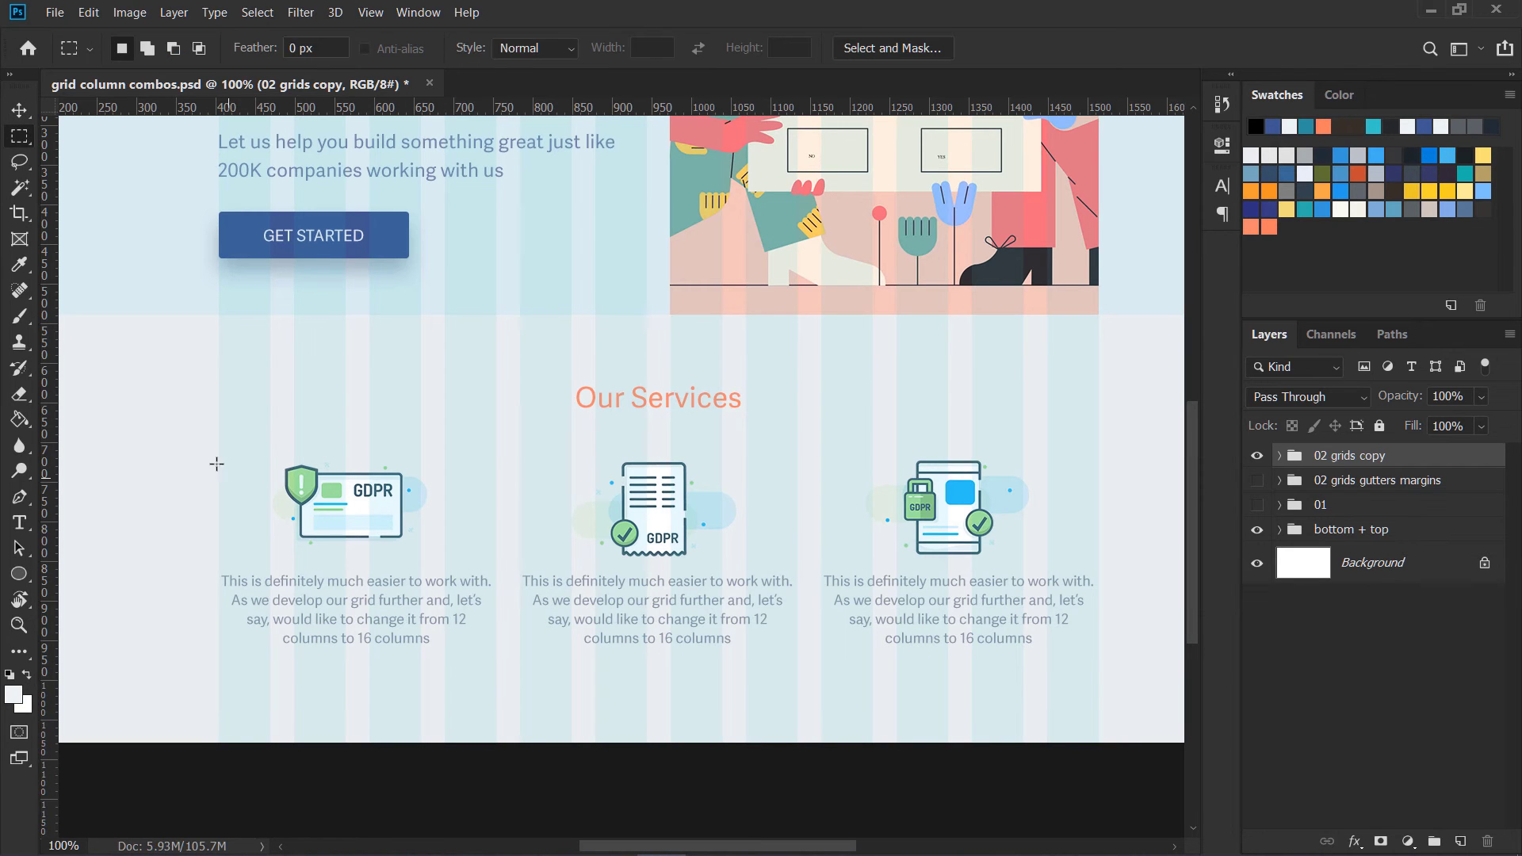
{"action": "left_click_drag", "start_coordinate": [215, 419], "coordinate": [494, 671]}
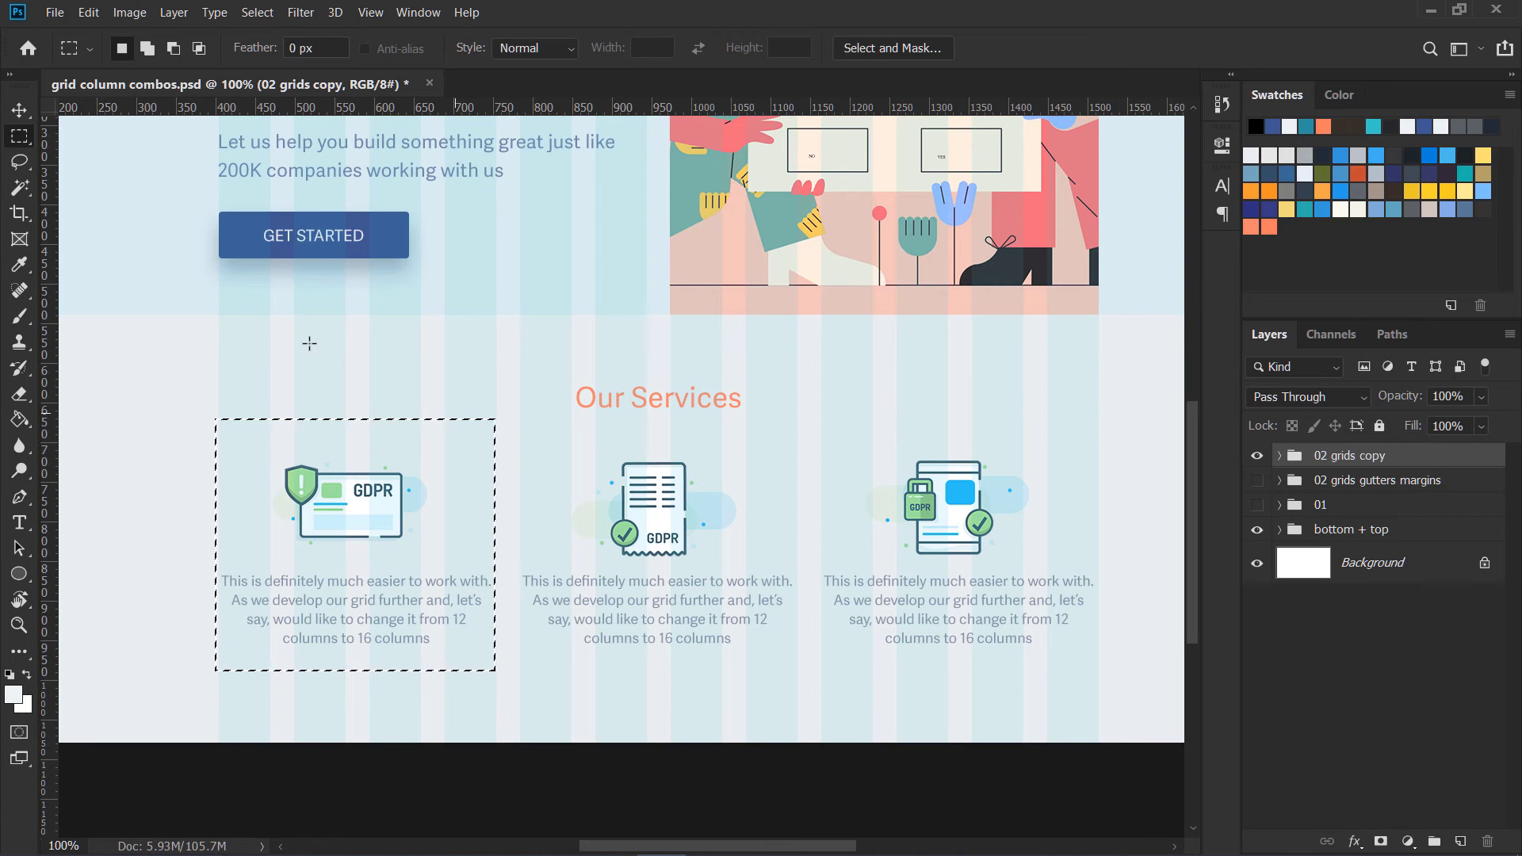
{"action": "left_click", "coordinate": [146, 48]}
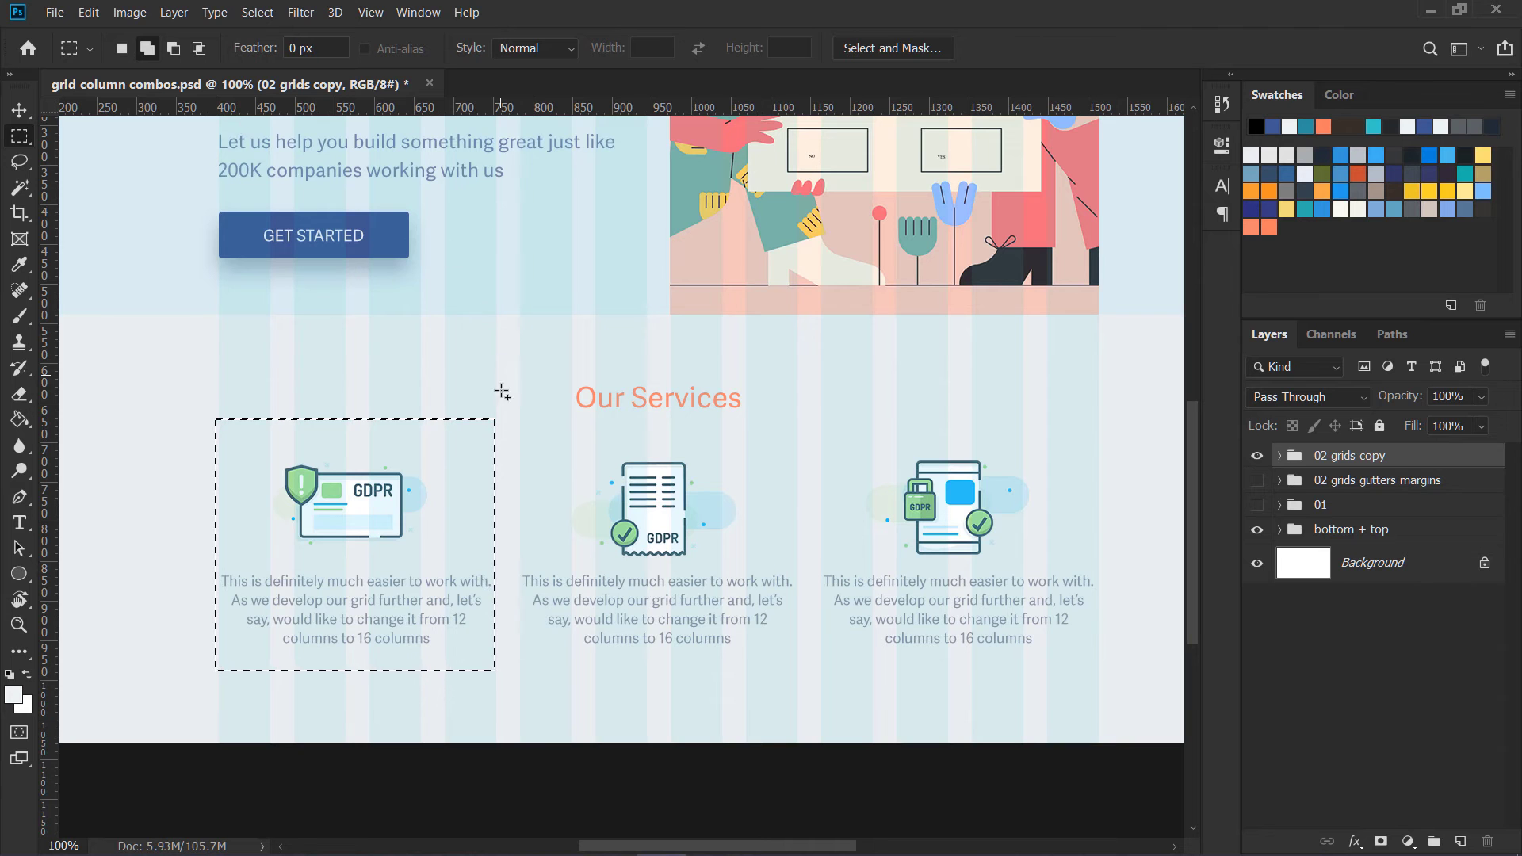
{"action": "left_click_drag", "start_coordinate": [521, 417], "coordinate": [798, 679]}
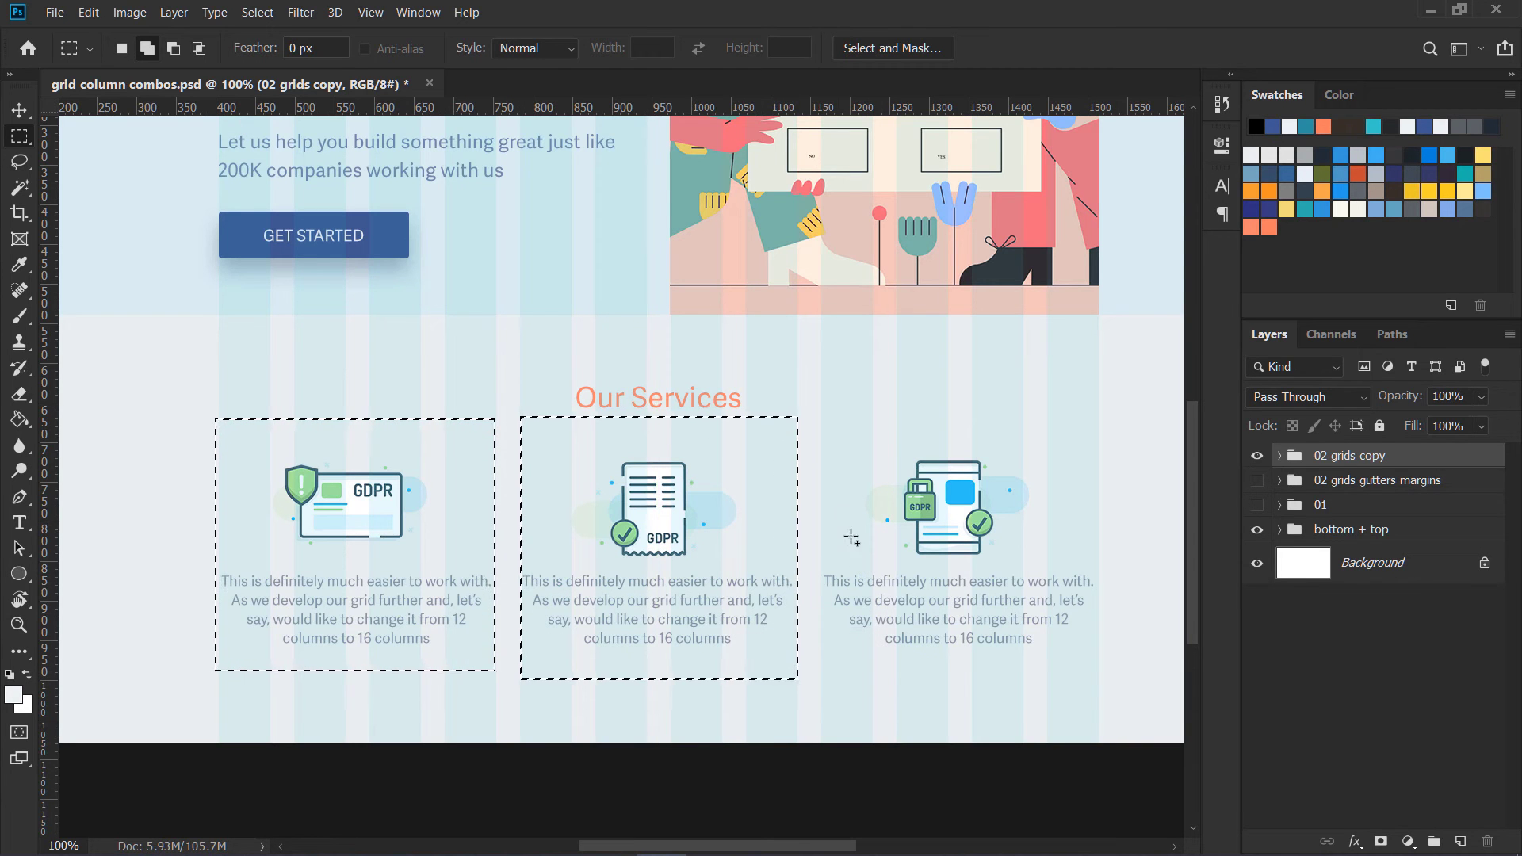
{"action": "left_click_drag", "start_coordinate": [823, 414], "coordinate": [1102, 700]}
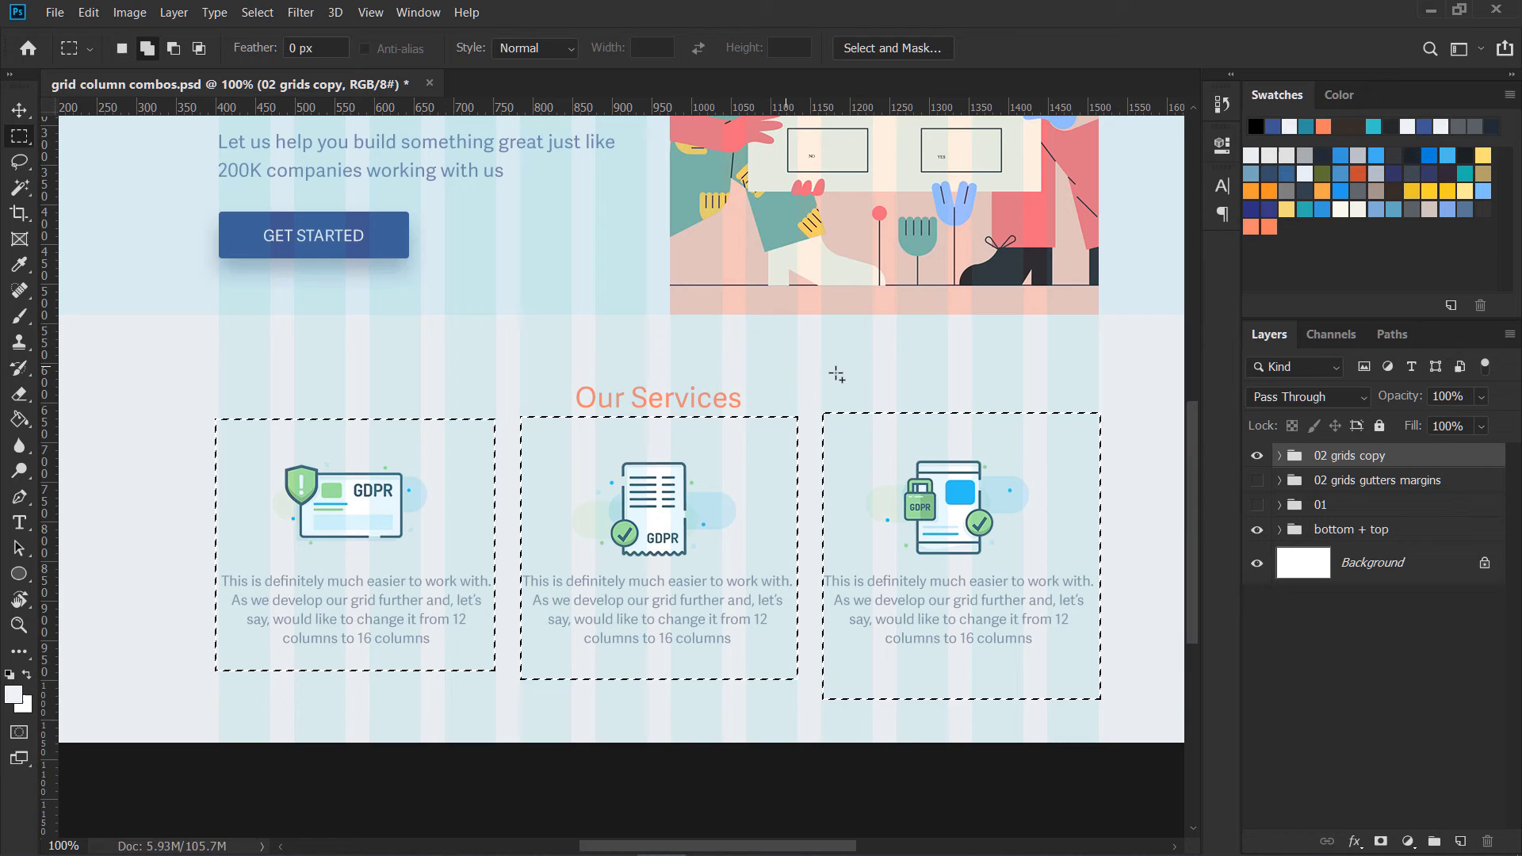
Back at the hero, marquee the text and illustration halves on their columns, then clear the selection.
{"action": "left_click_drag", "start_coordinate": [1195, 535], "coordinate": [1181, 498]}
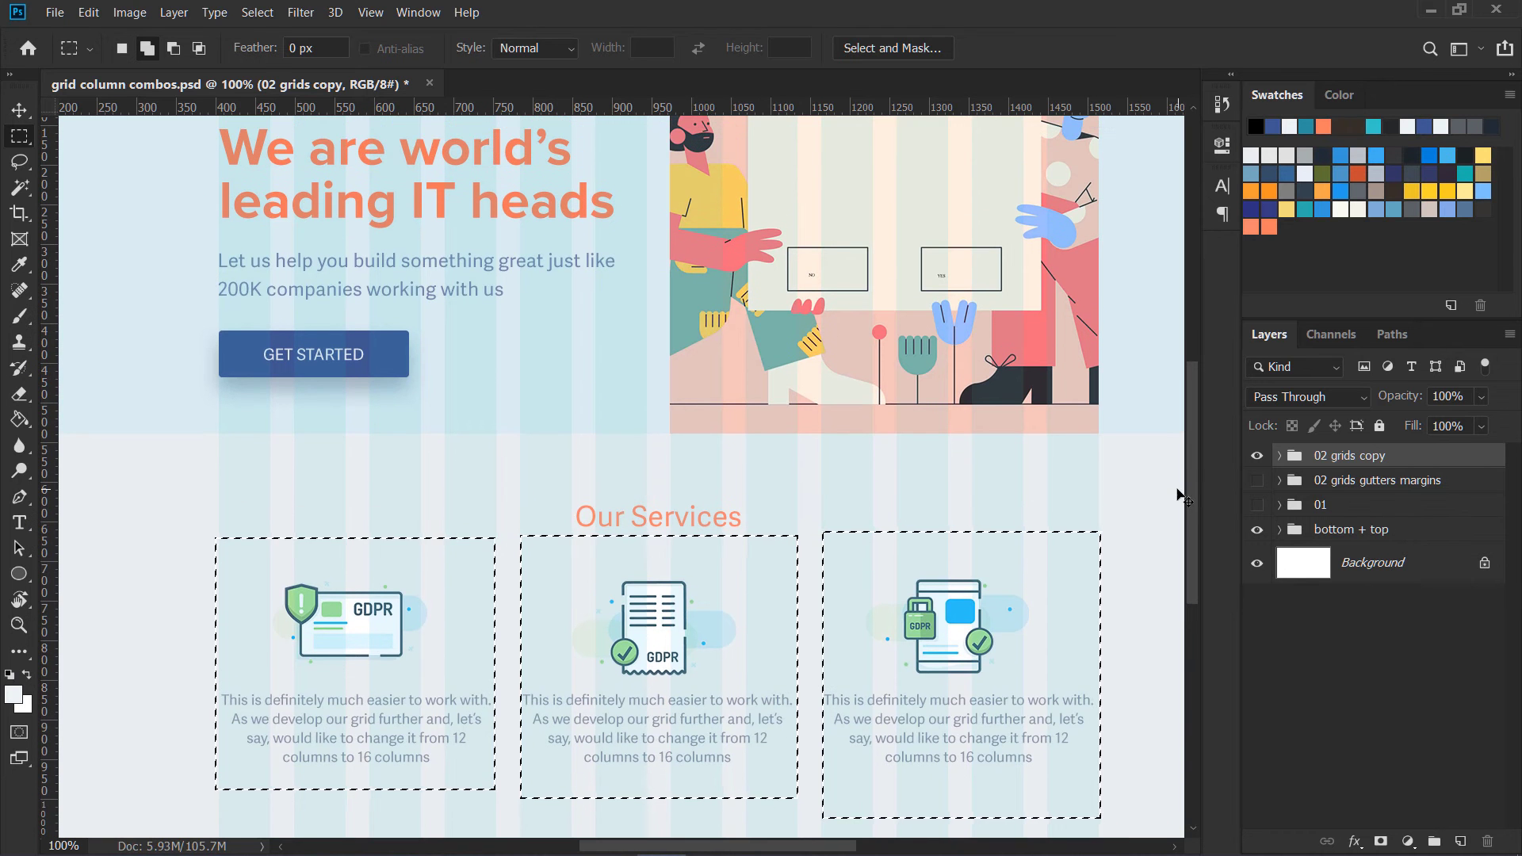
{"action": "scroll", "coordinate": [1191, 501], "scroll_direction": "up", "scroll_amount": 2}
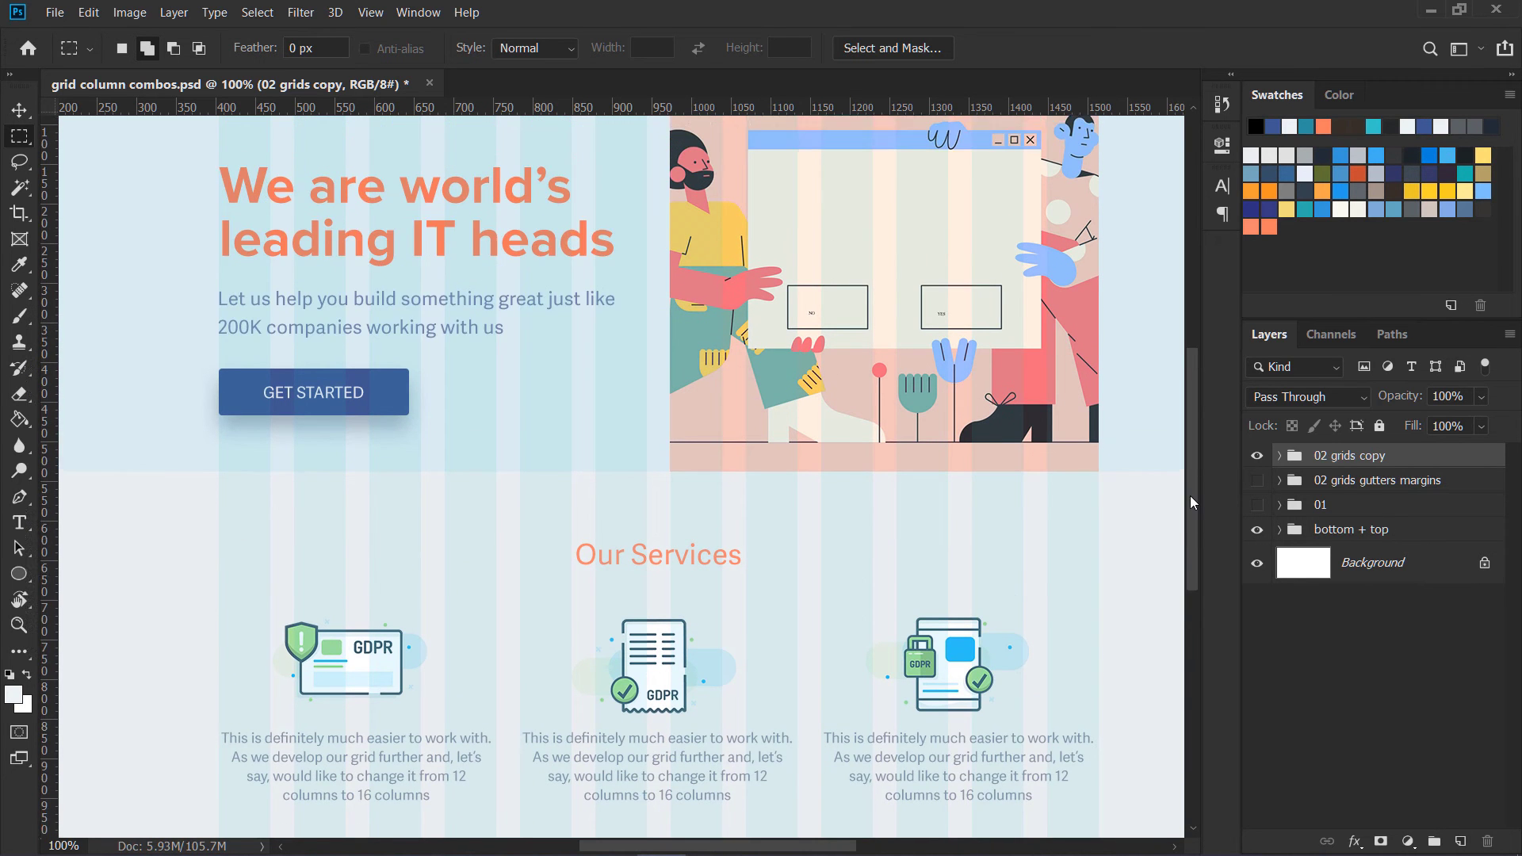
{"action": "scroll", "coordinate": [1191, 500], "scroll_direction": "up", "scroll_amount": 4}
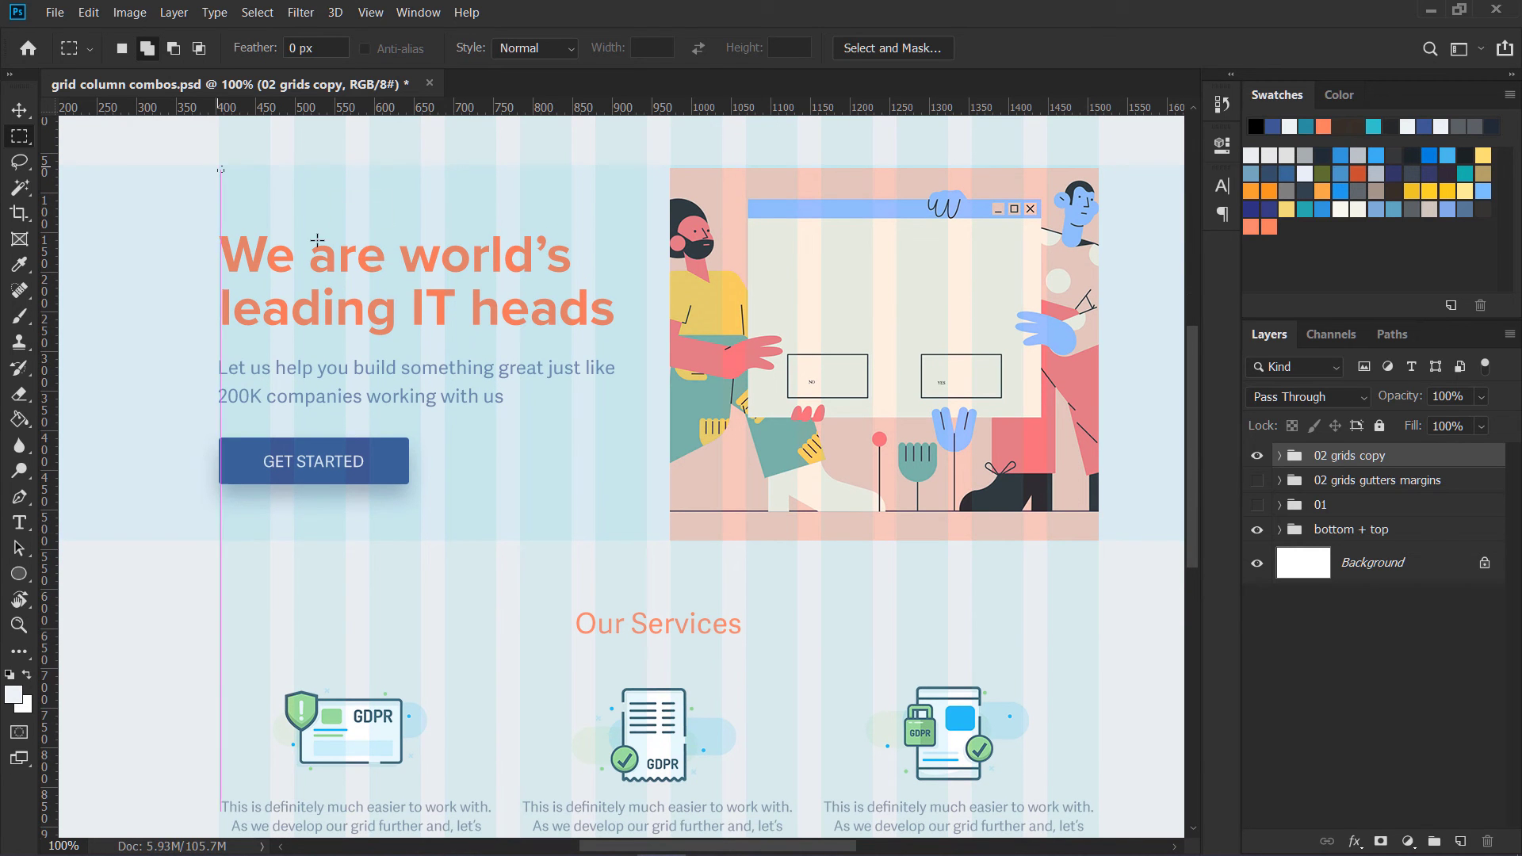
{"action": "left_click_drag", "start_coordinate": [217, 166], "coordinate": [644, 542]}
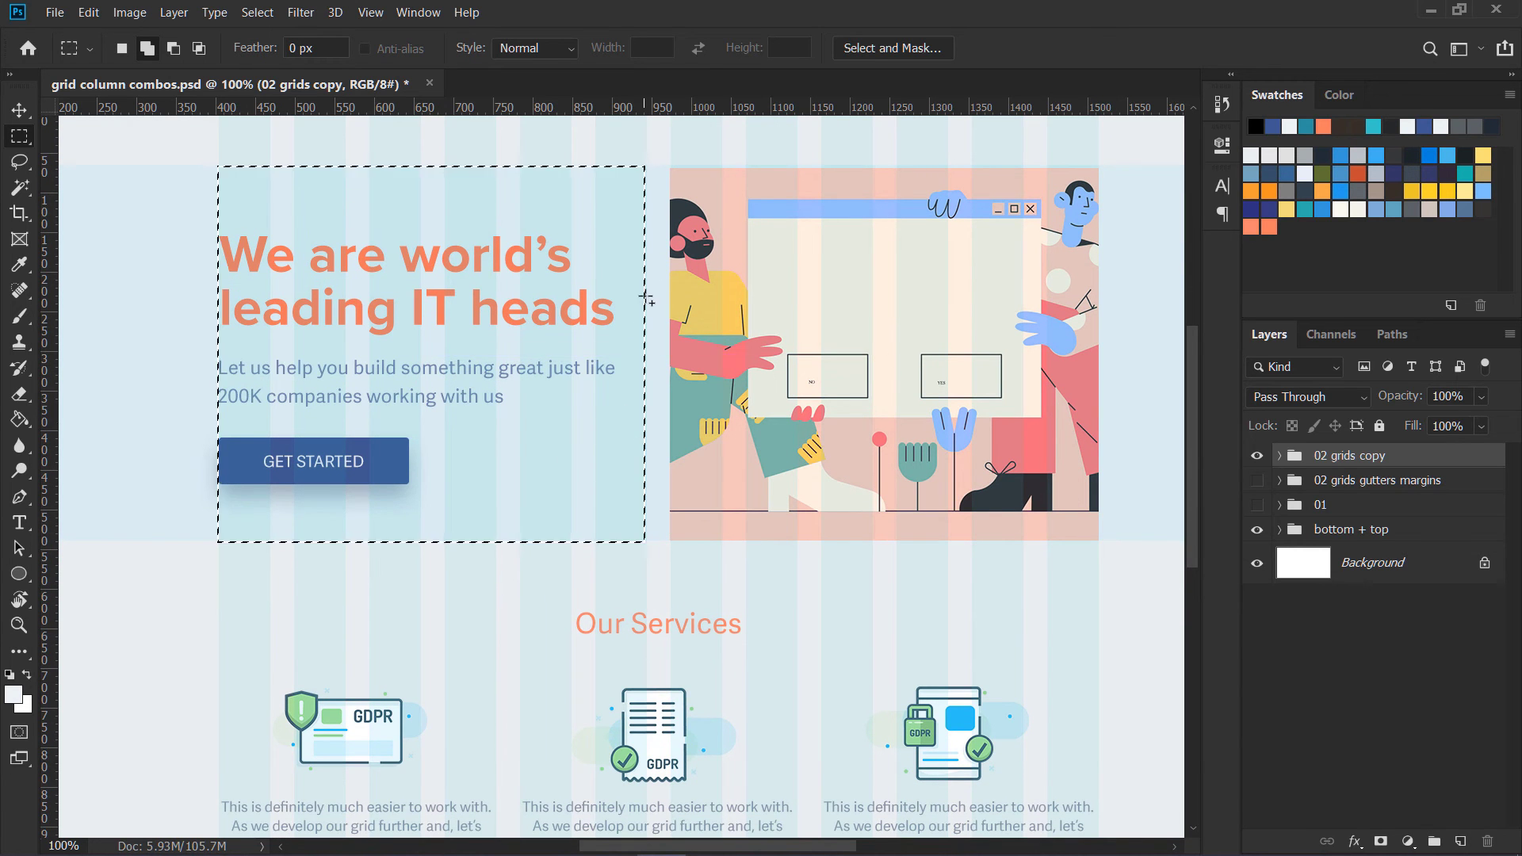
{"action": "left_click_drag", "start_coordinate": [669, 164], "coordinate": [1102, 538]}
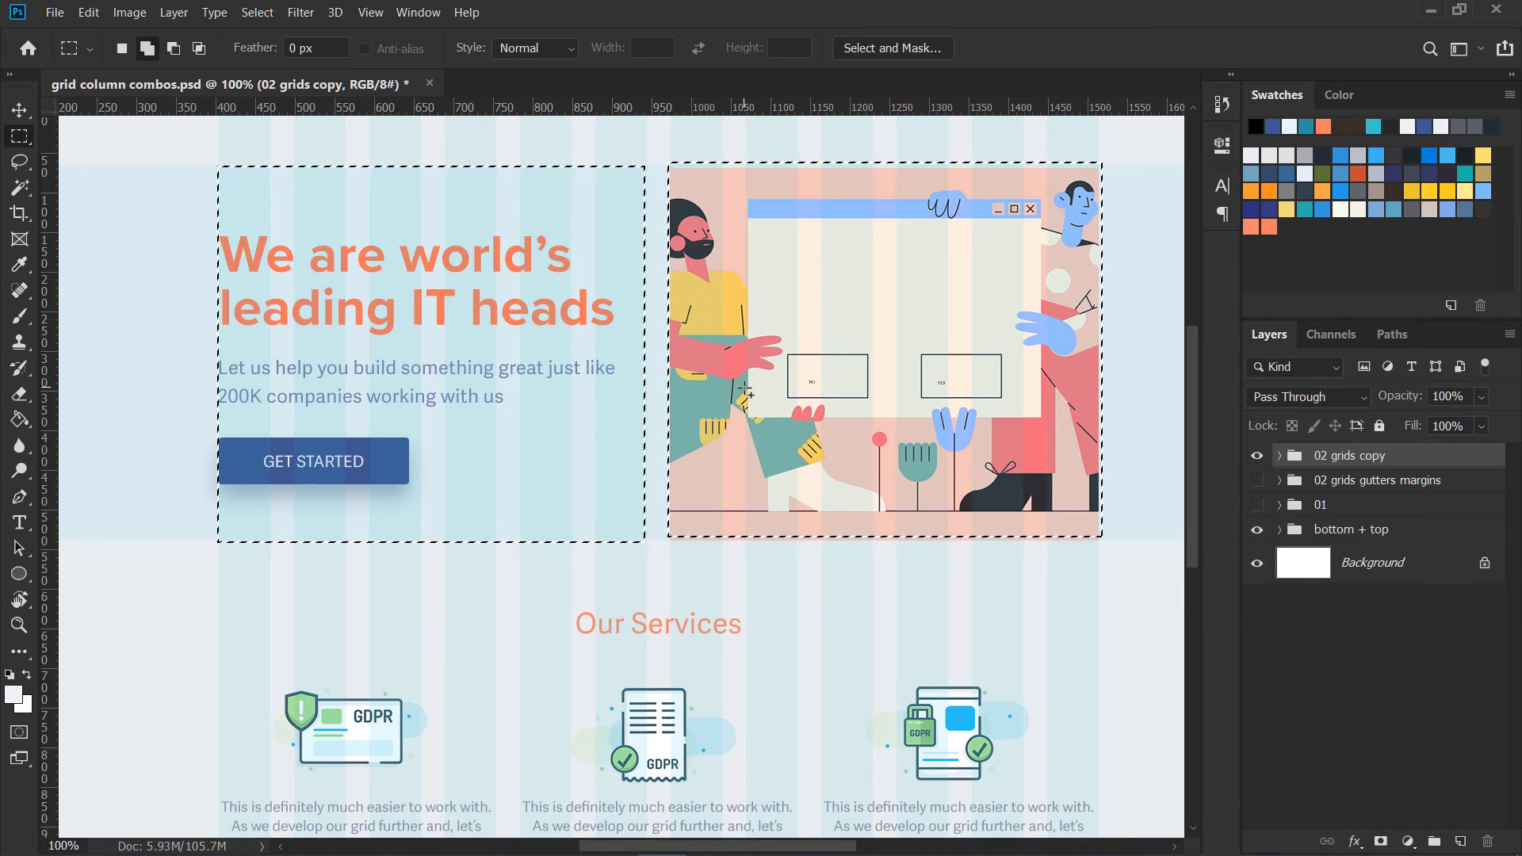
{"action": "key", "text": "ctrl+d"}
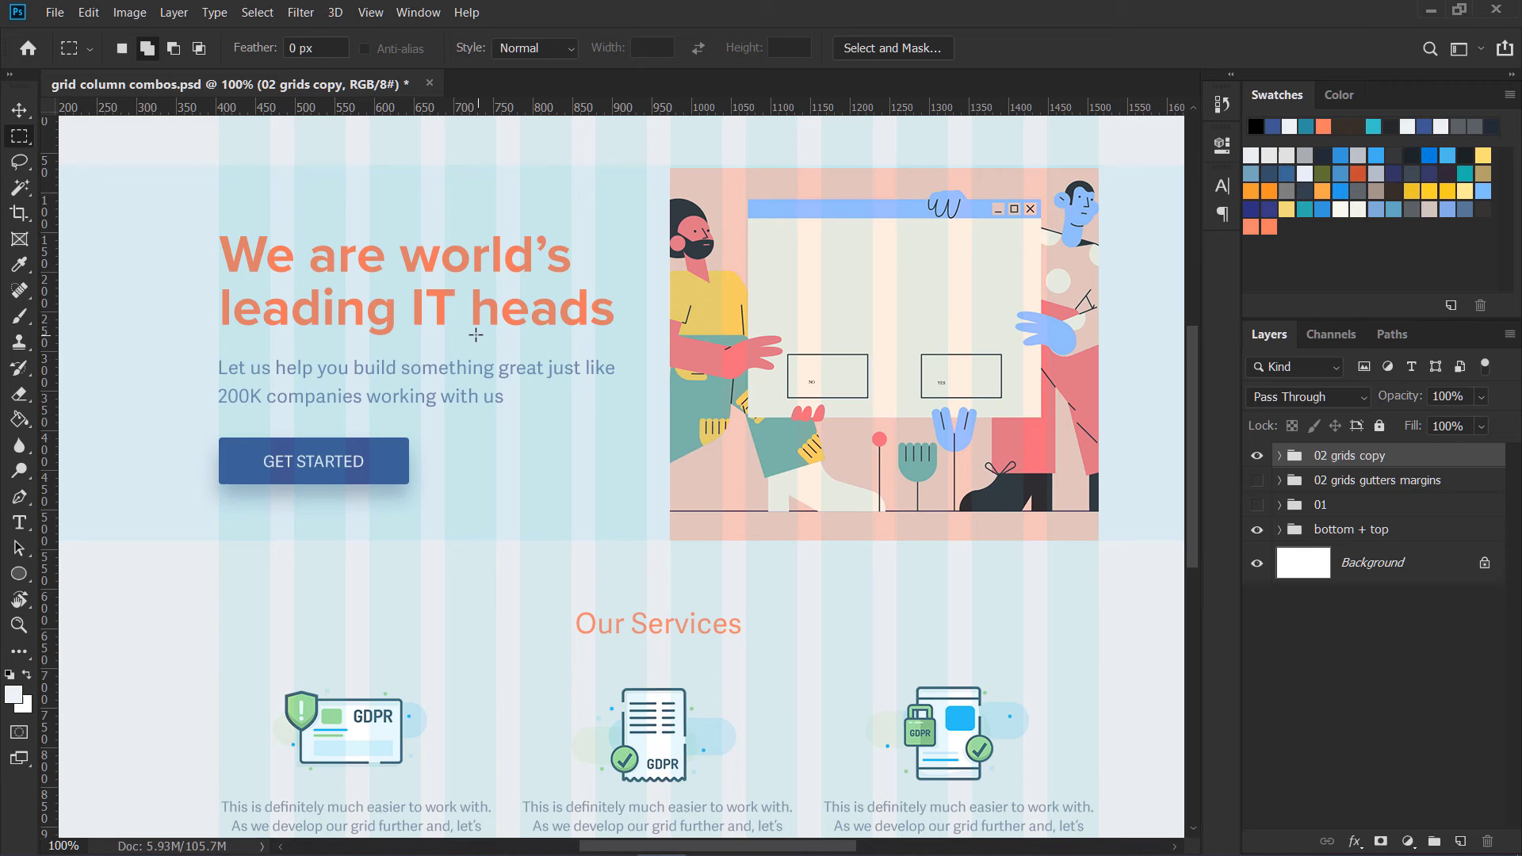
{"action": "scroll", "coordinate": [1172, 432], "scroll_direction": "up", "scroll_amount": 1}
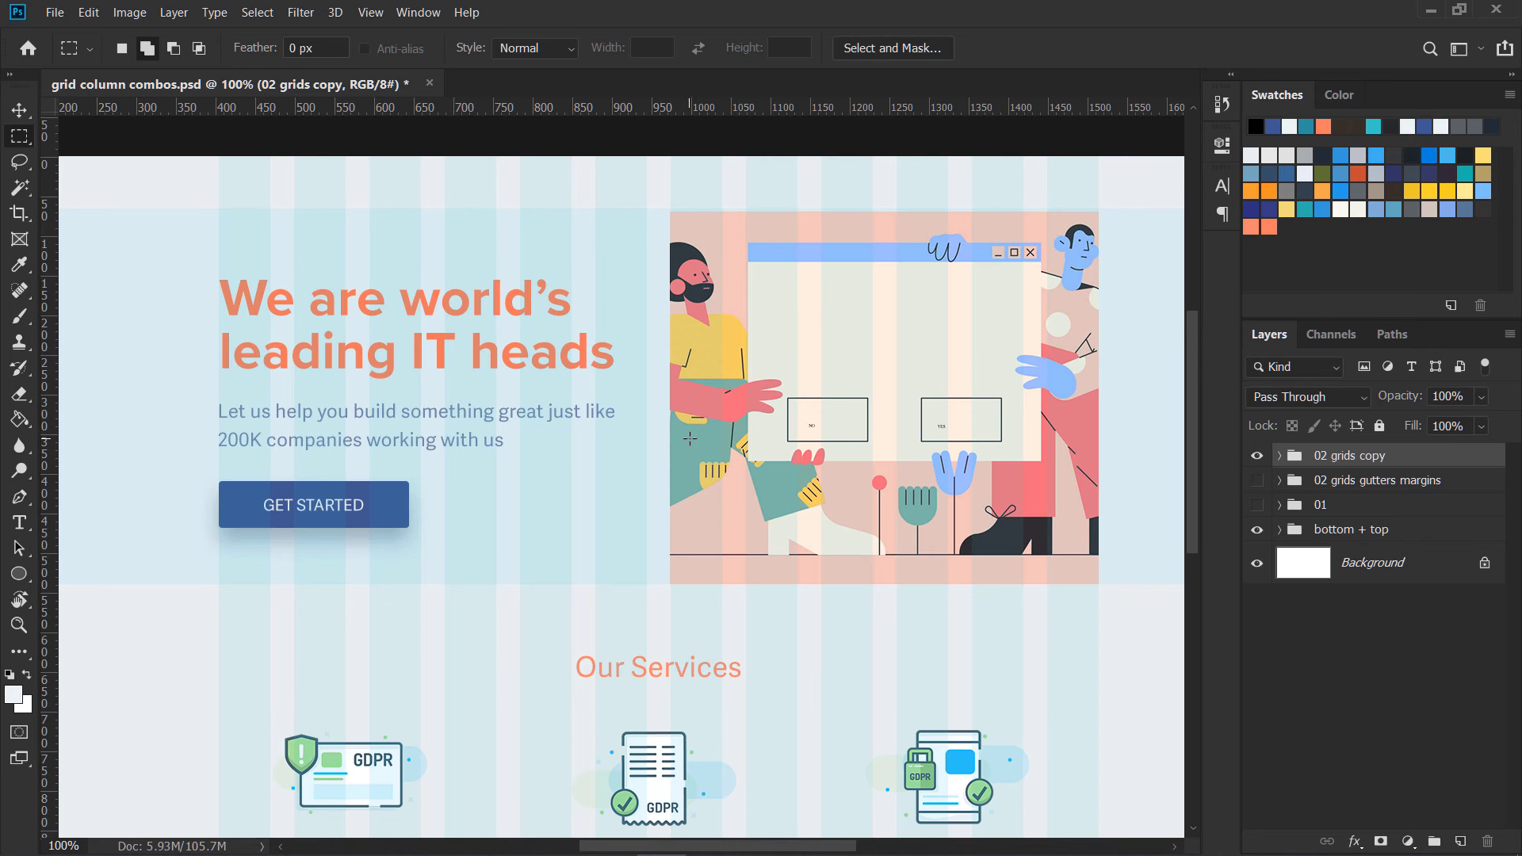
{"action": "left_click_drag", "start_coordinate": [214, 212], "coordinate": [647, 588]}
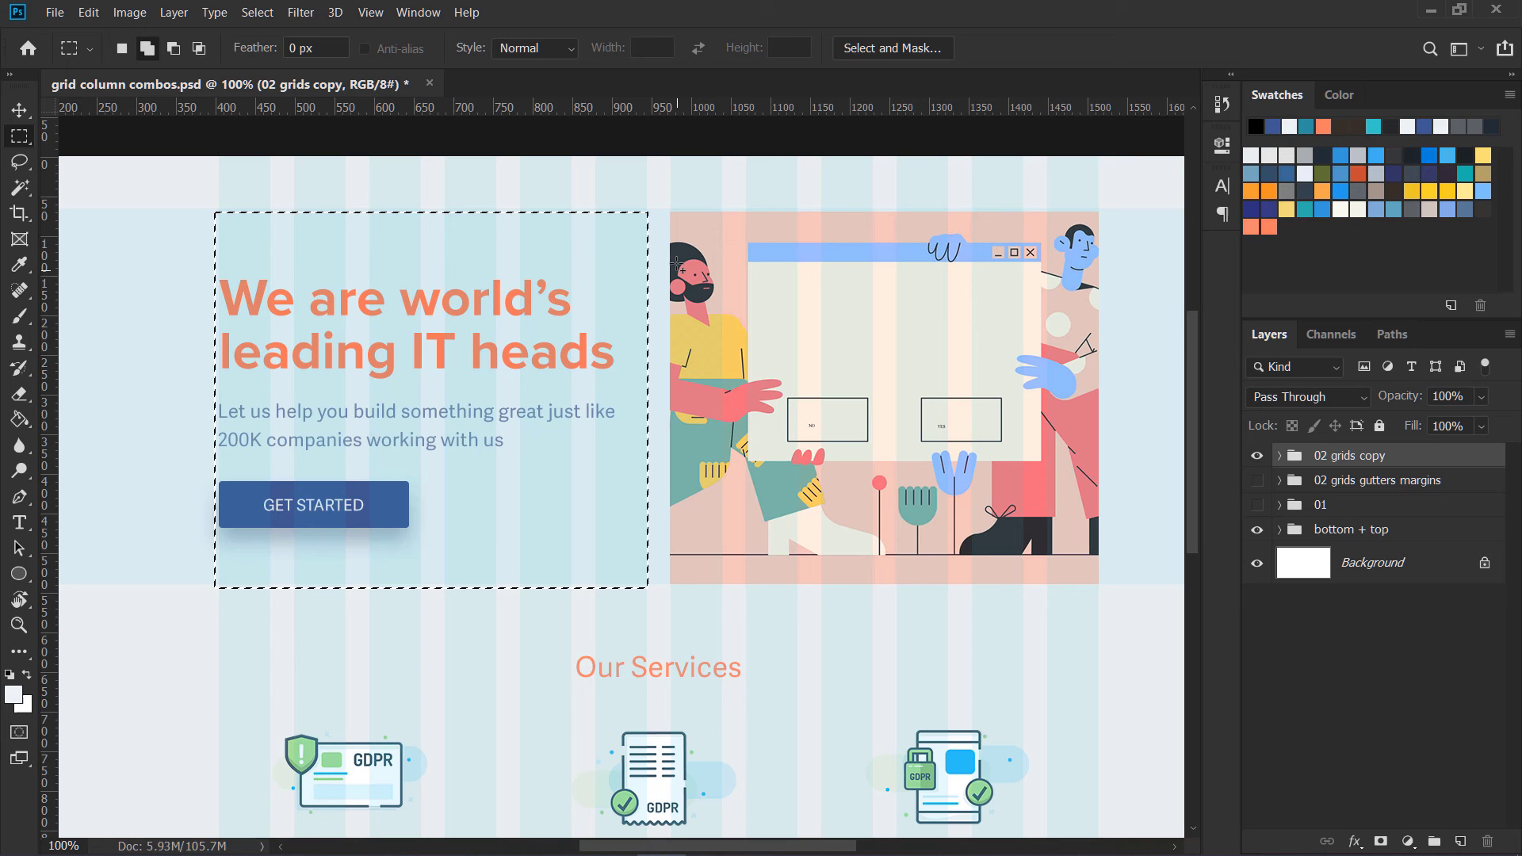
{"action": "left_click_drag", "start_coordinate": [668, 211], "coordinate": [1102, 591]}
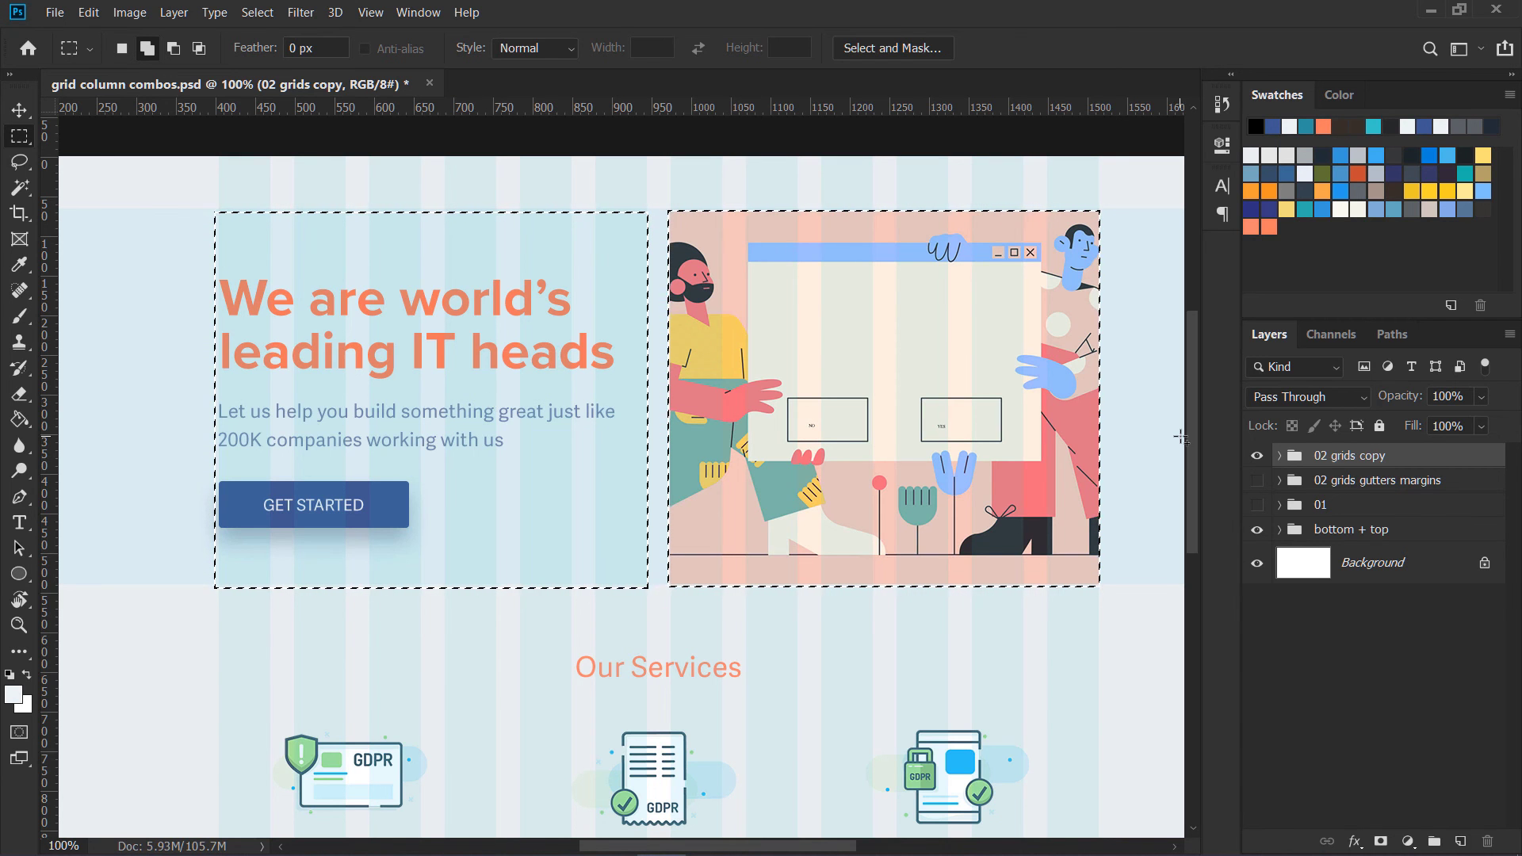
{"action": "left_click_drag", "start_coordinate": [1195, 446], "coordinate": [1205, 518]}
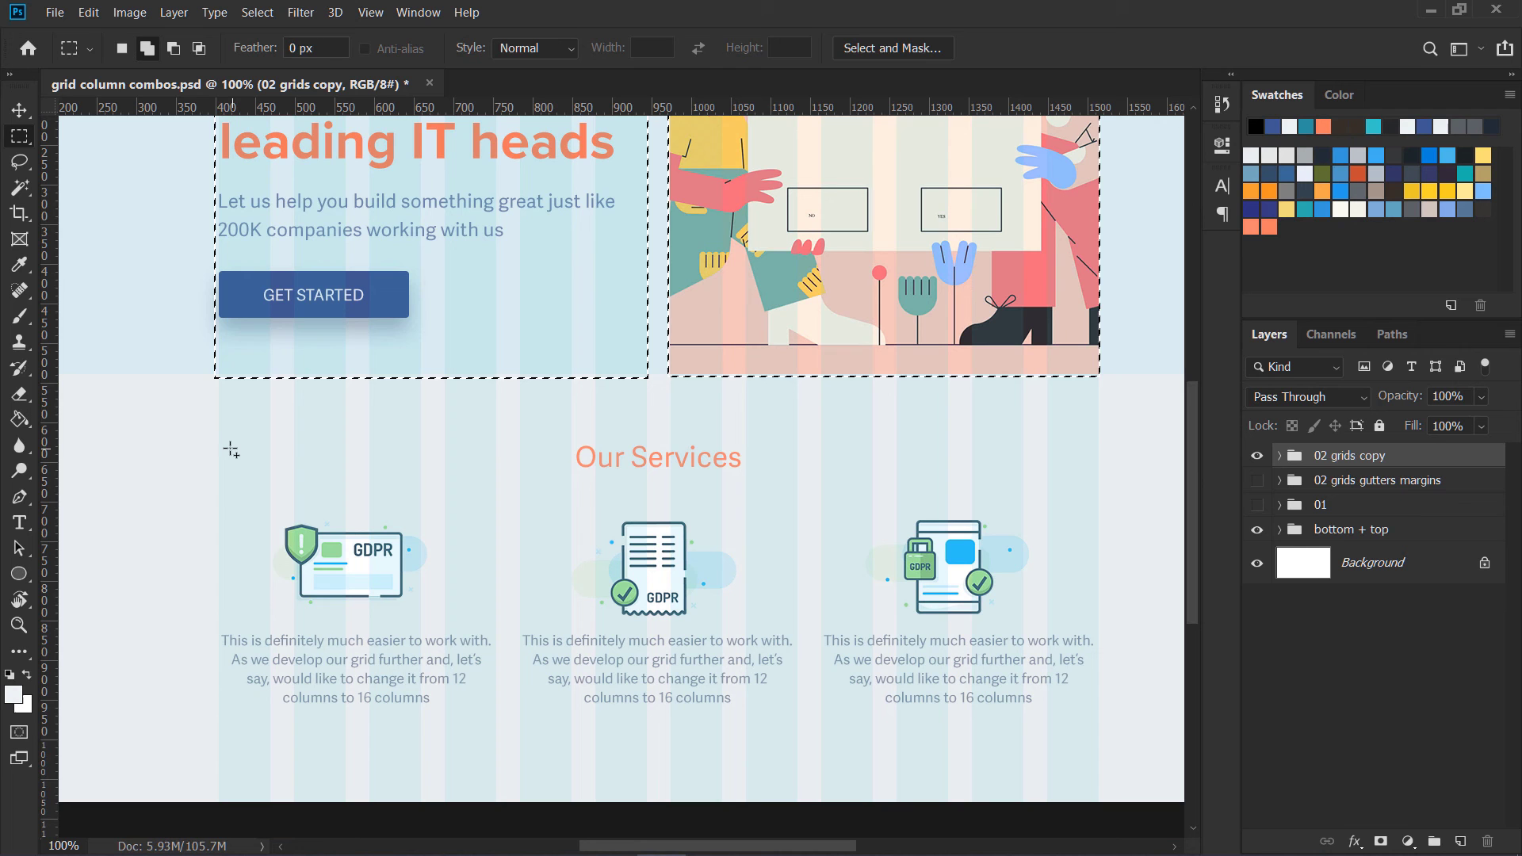
{"action": "left_click_drag", "start_coordinate": [221, 446], "coordinate": [497, 734]}
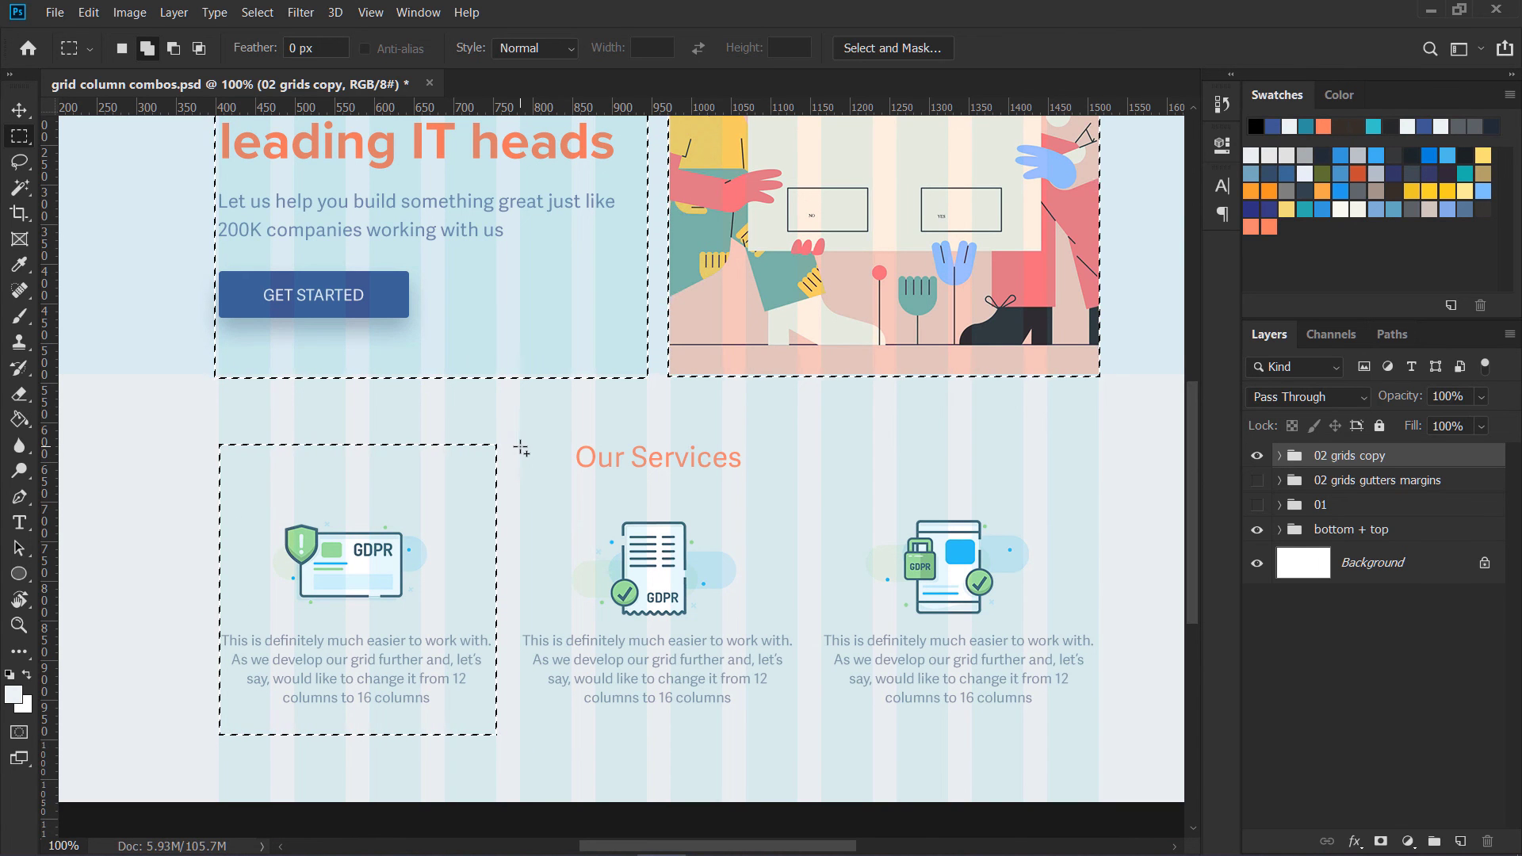
{"action": "left_click_drag", "start_coordinate": [519, 445], "coordinate": [802, 740]}
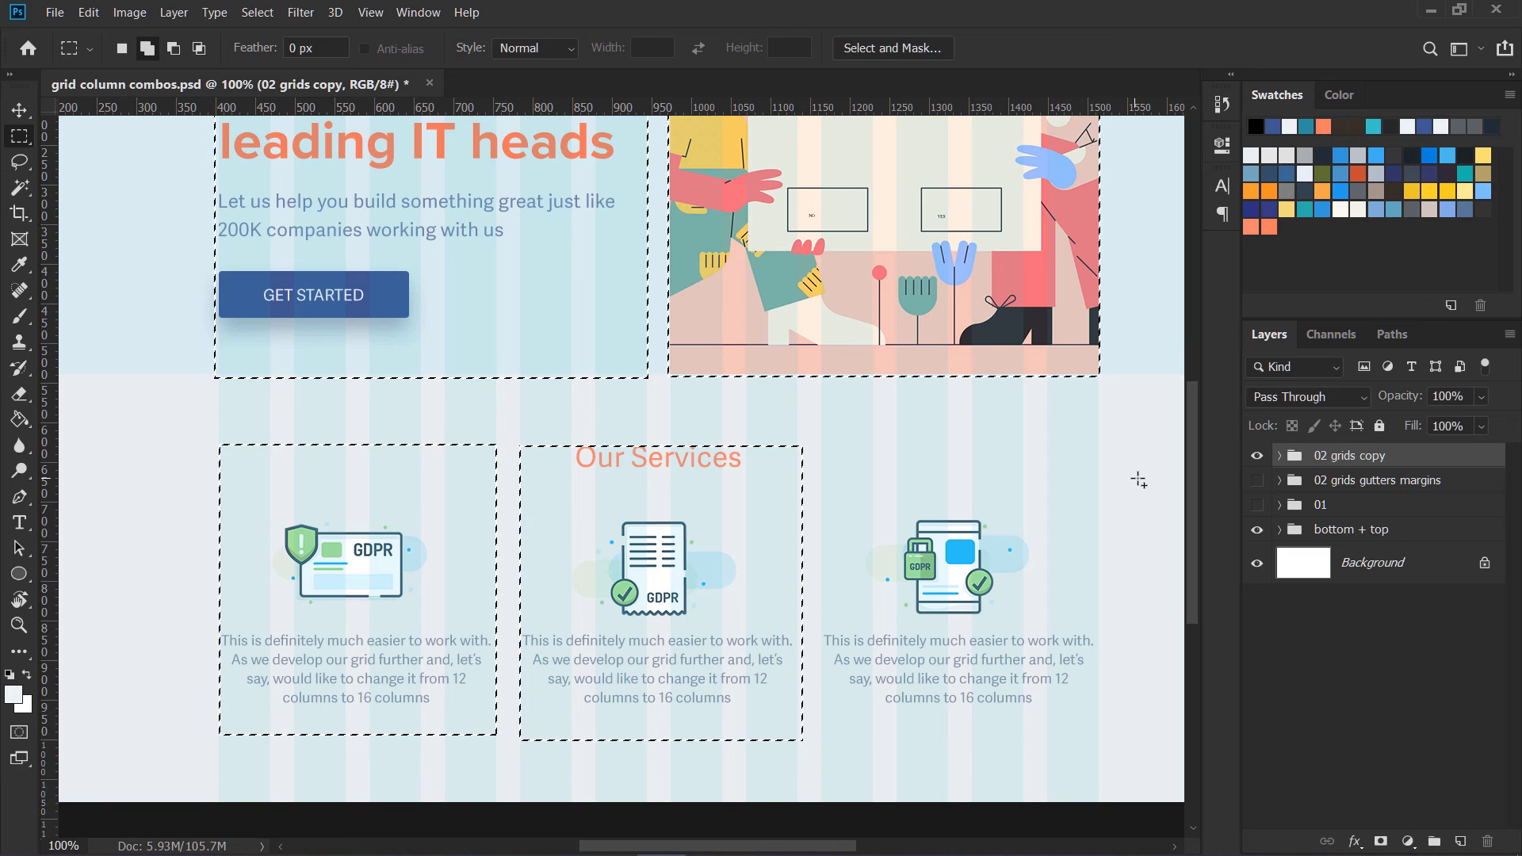
{"action": "left_click_drag", "start_coordinate": [1192, 519], "coordinate": [1196, 465]}
{"action": "key", "text": "ctrl+d"}
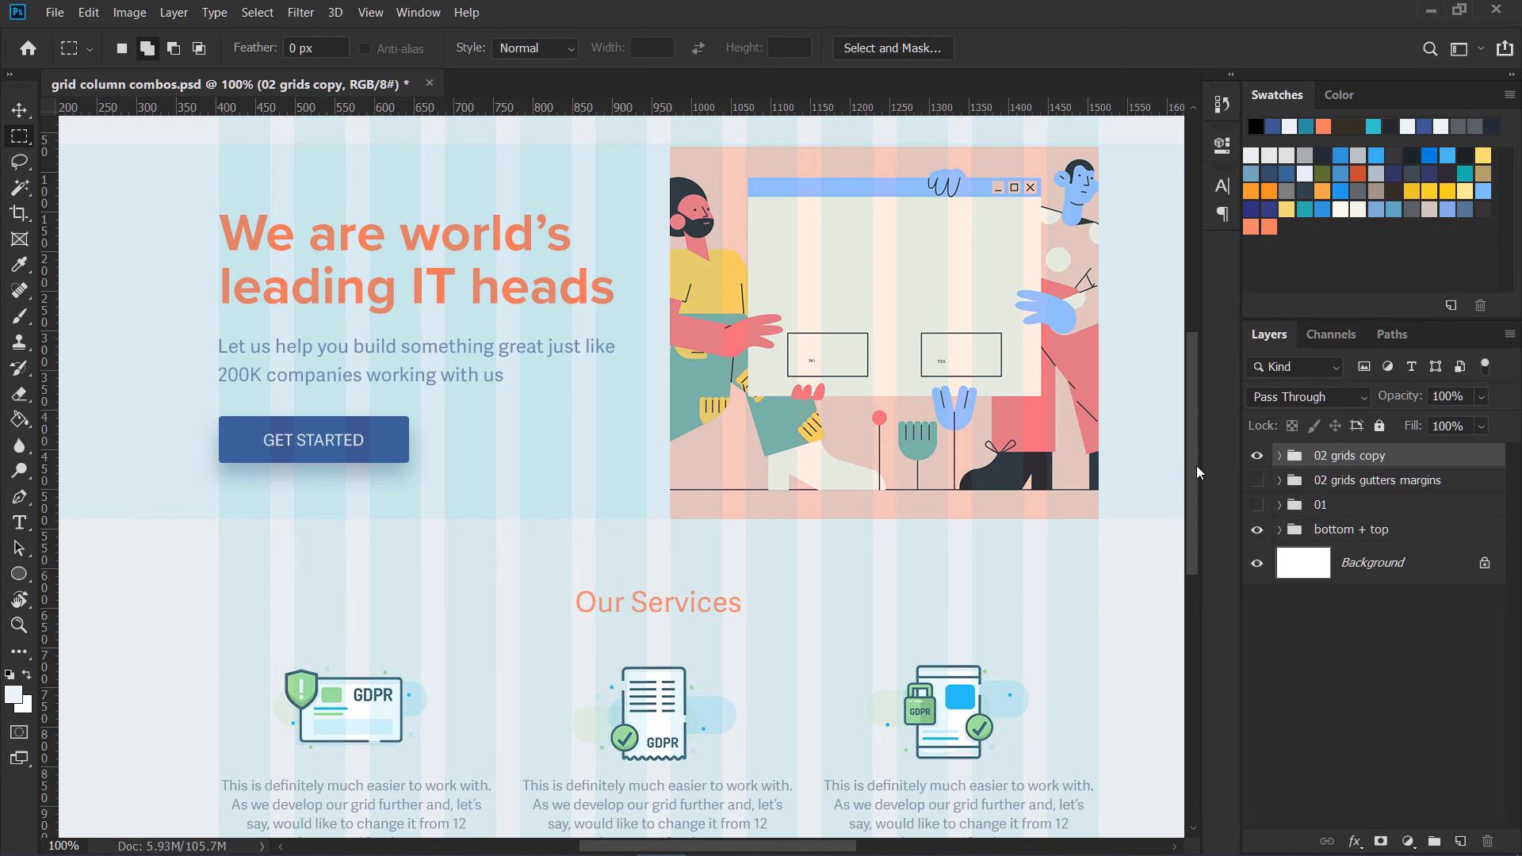
{"action": "scroll", "coordinate": [1193, 467], "scroll_direction": "down", "scroll_amount": 2}
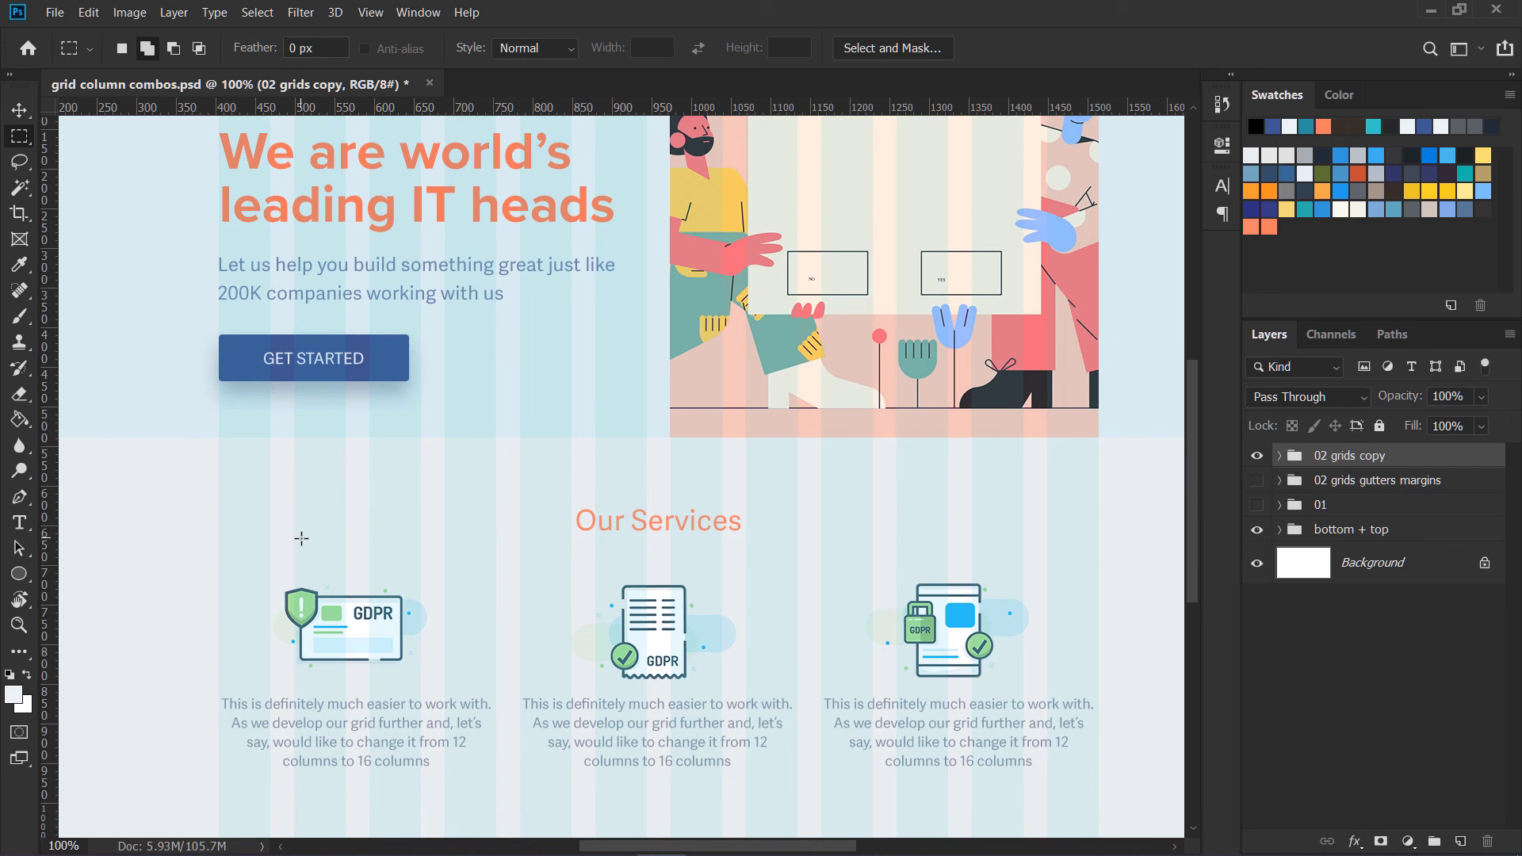
{"action": "left_click_drag", "start_coordinate": [1188, 513], "coordinate": [1190, 468]}
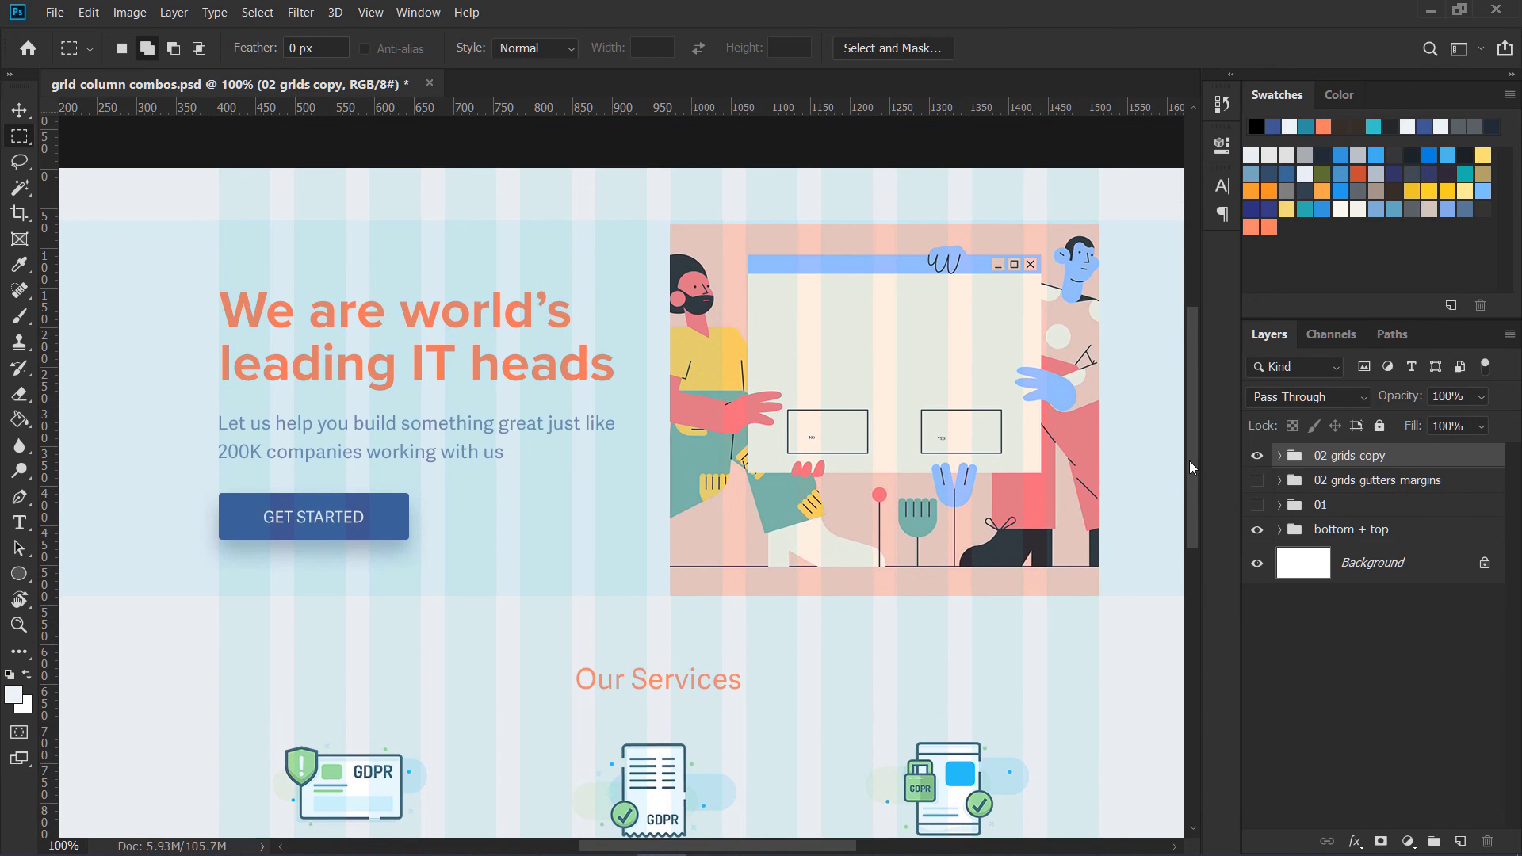